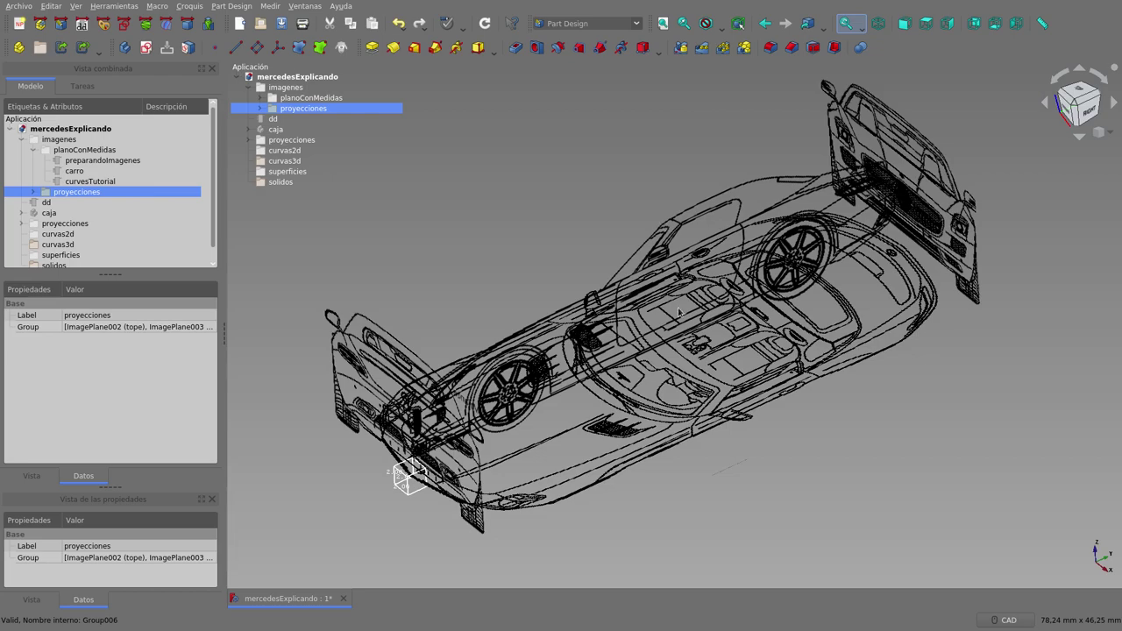
Step: Orbit the mercedesExplicando car model around to a side view
mouse_move(647, 312)
middle_down()
mouse_move(605, 258)
mouse_move(721, 272)
mouse_move(599, 286)
middle_up()
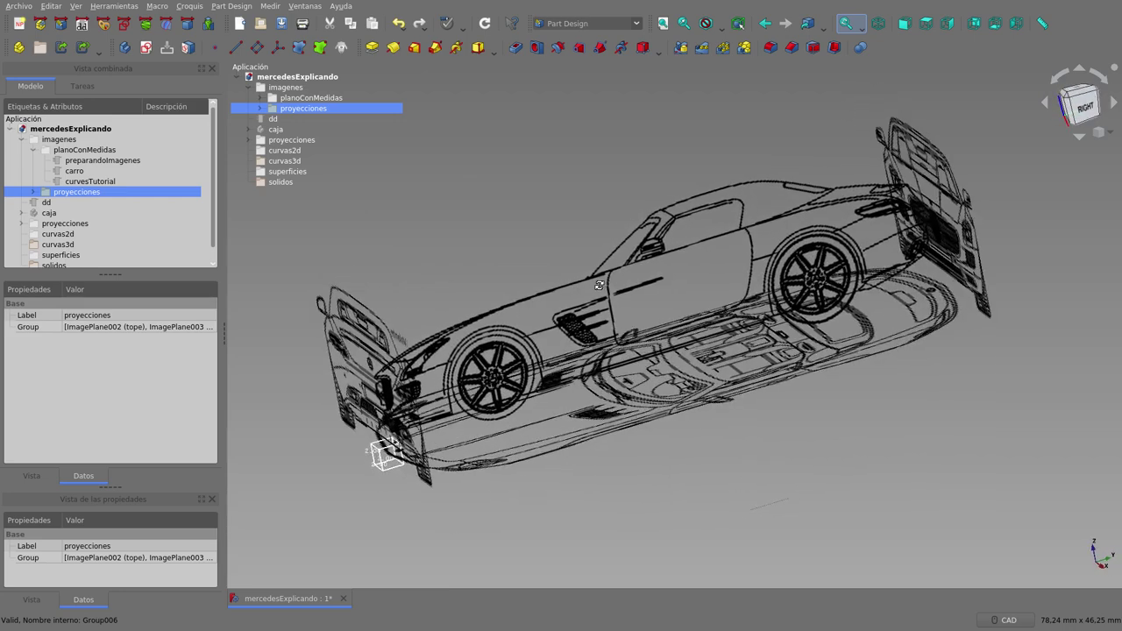
Step: Select the proyecciones group and view its window sketches from the top, then from the right side
click(292, 141)
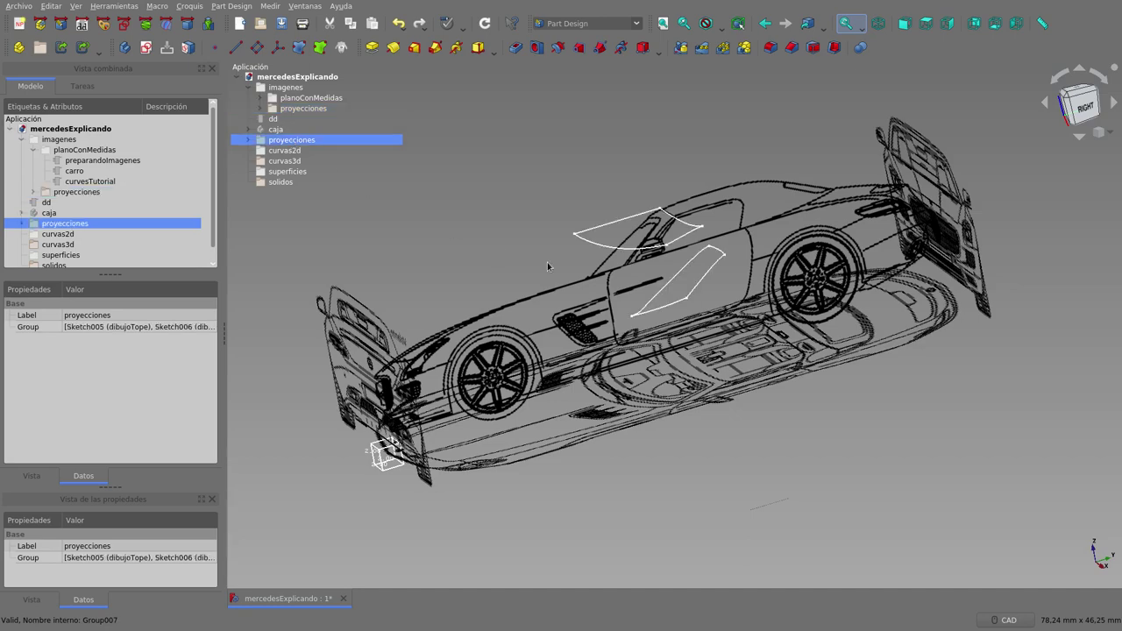
middle_drag(570, 279, 644, 394)
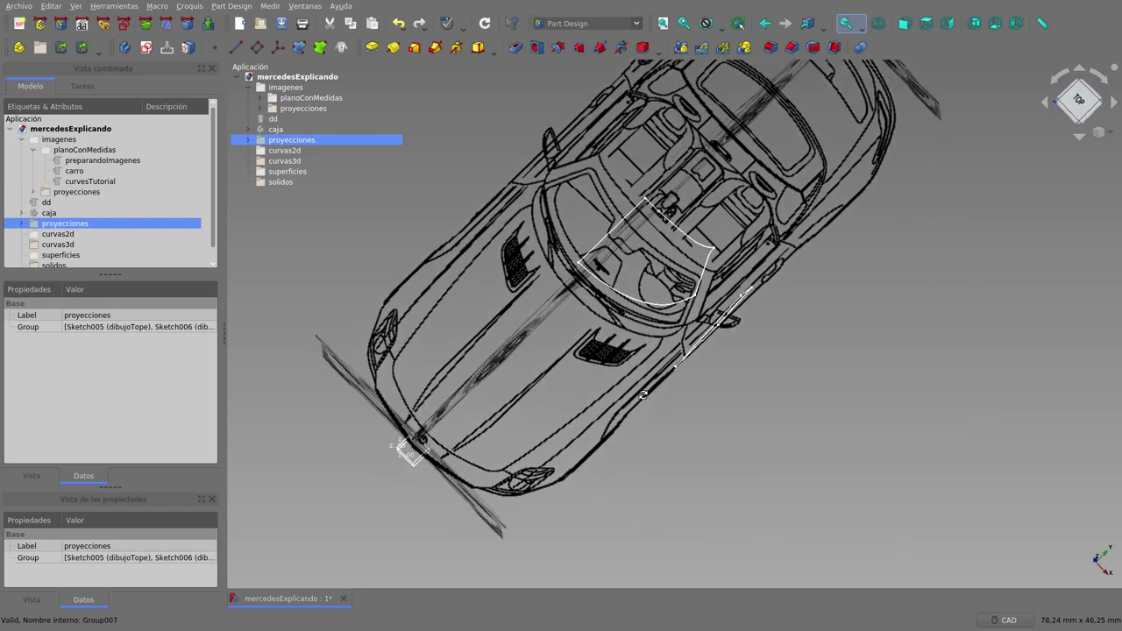
click(926, 24)
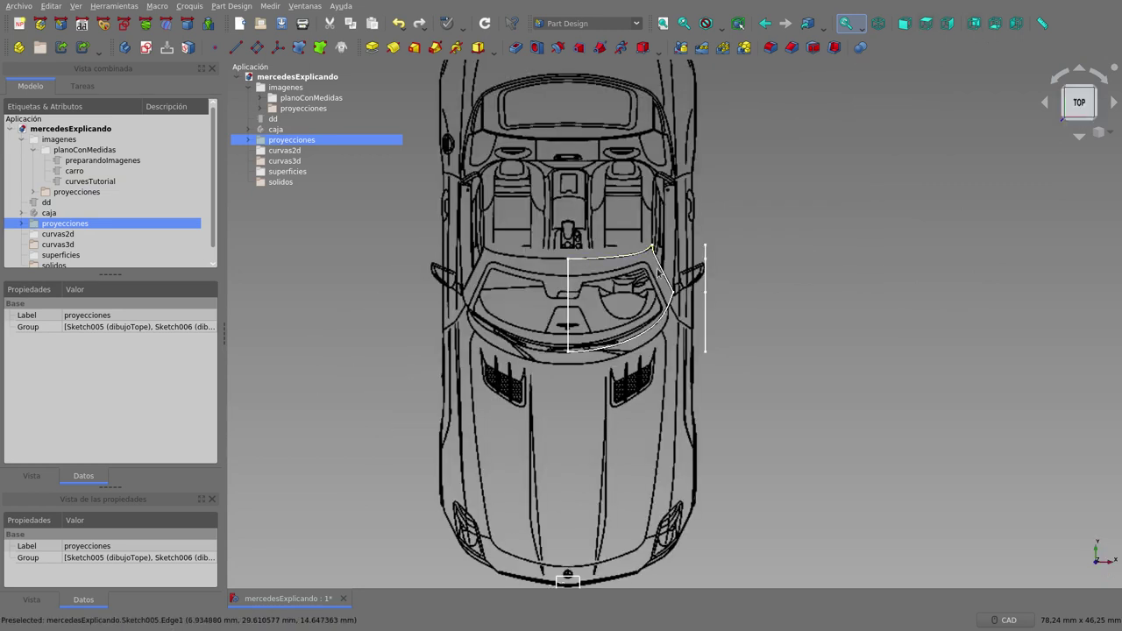
click(946, 28)
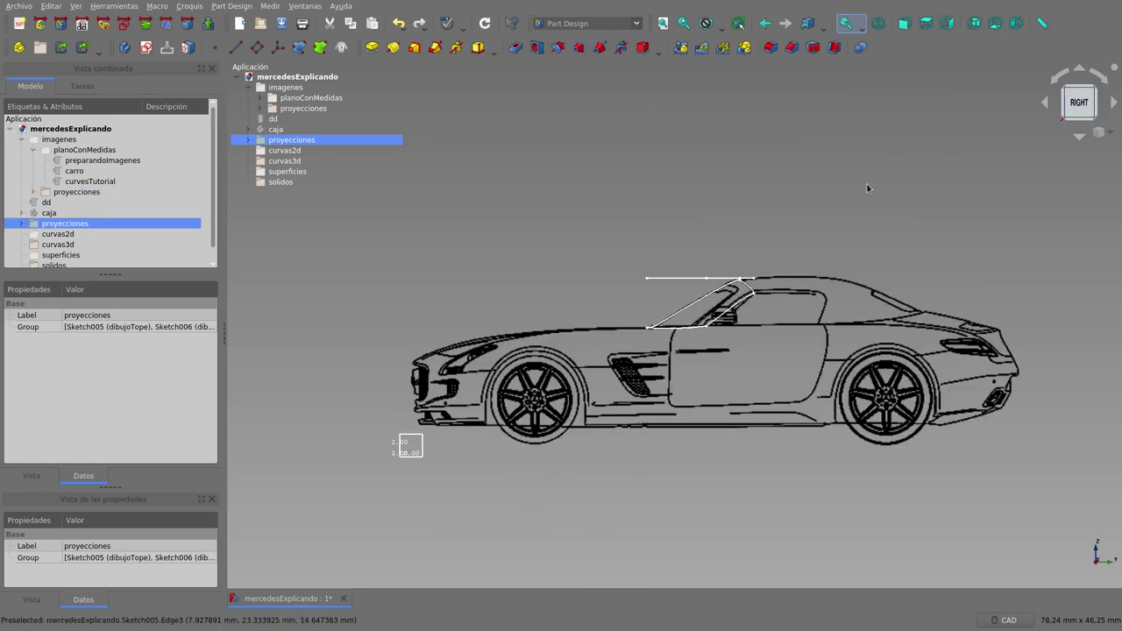
mouse_move(697, 226)
middle_down()
mouse_move(671, 255)
mouse_move(724, 253)
middle_up()
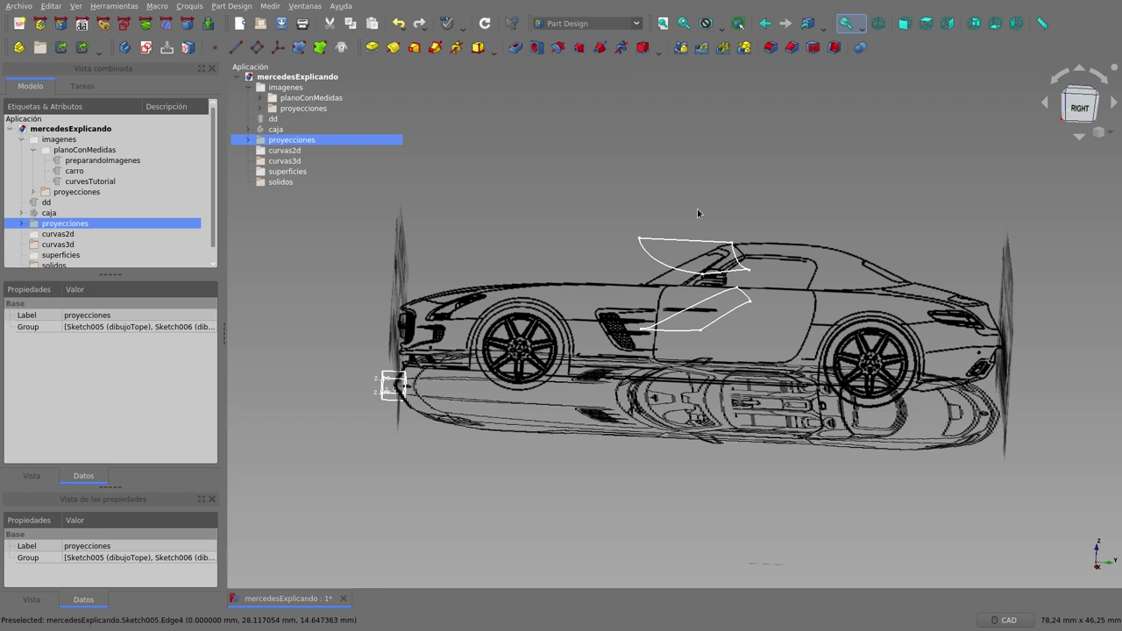
click(698, 213)
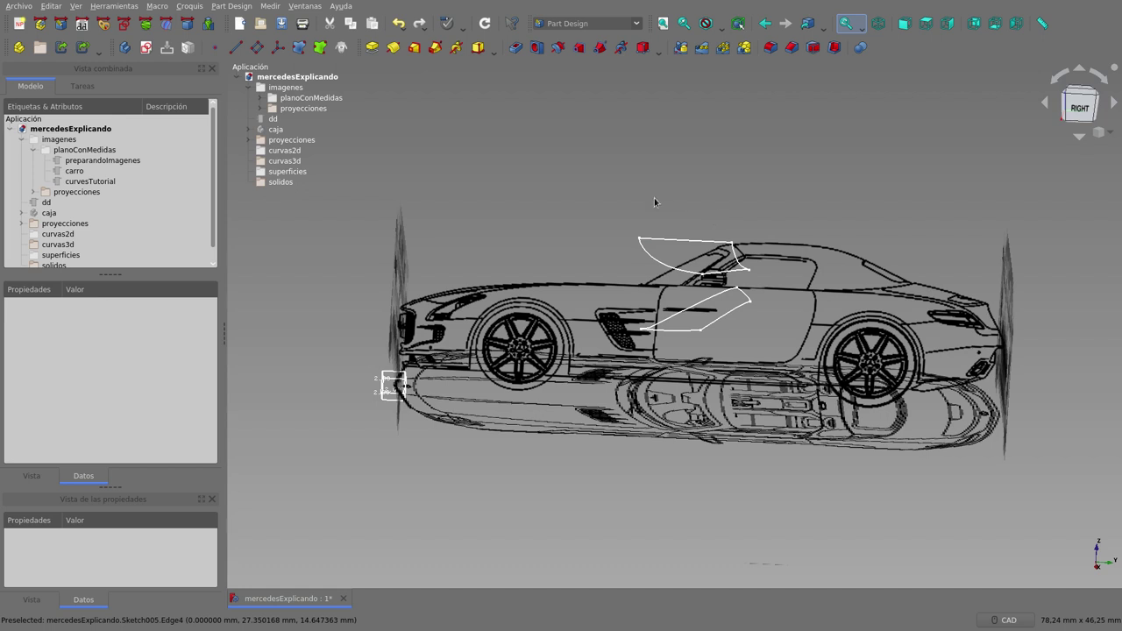
Step: Switch to the Curves workbench and pick an edge of the dibujoTope window sketch
click(171, 27)
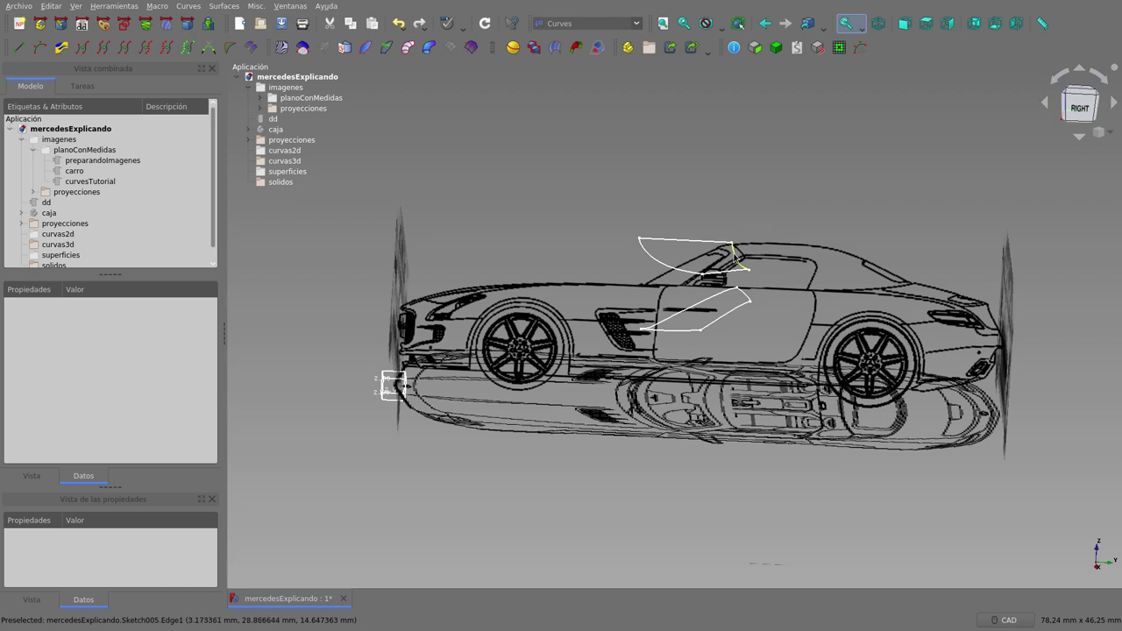
click(737, 257)
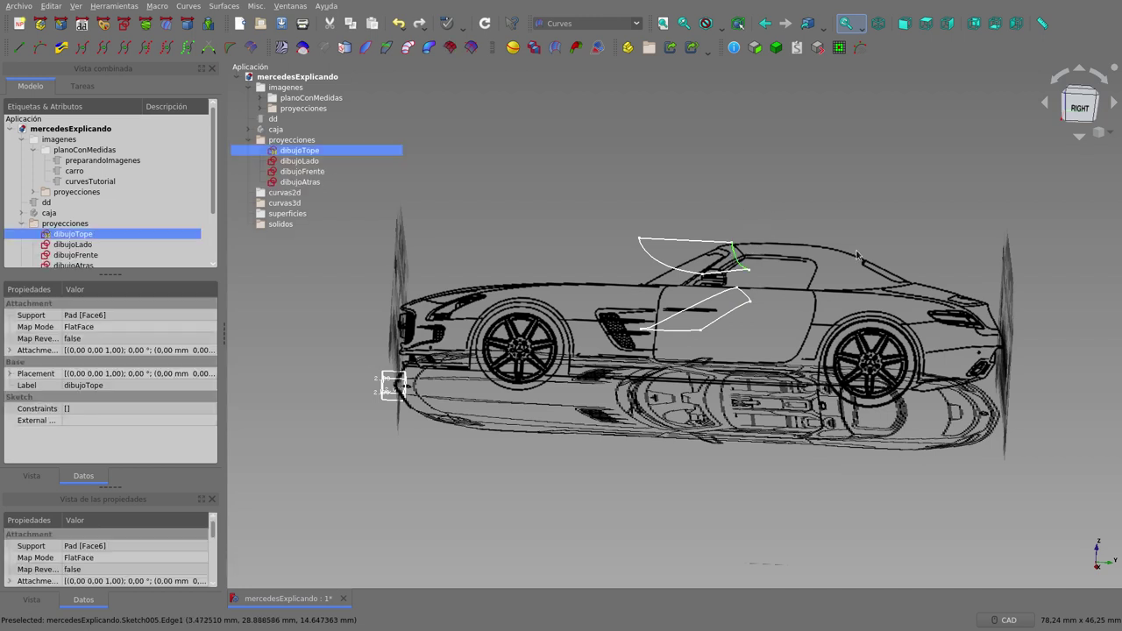
Step: Join a dibujoTope edge and a dibujoLado edge into JoinCurve and JoinCurve001, then move both into curvas2d
click(105, 55)
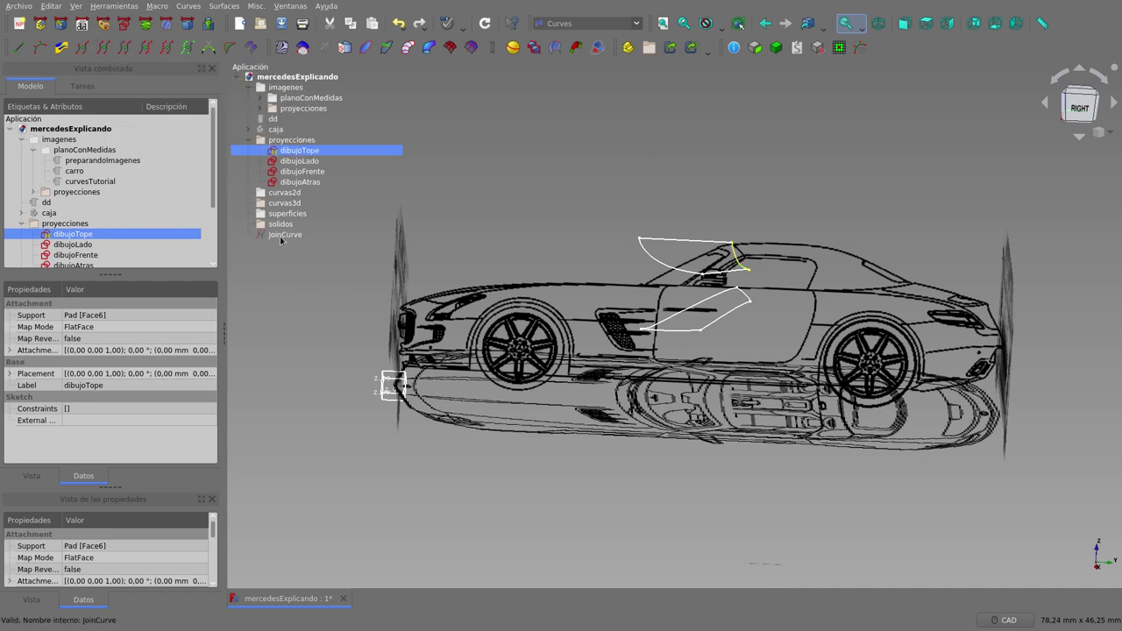
click(749, 300)
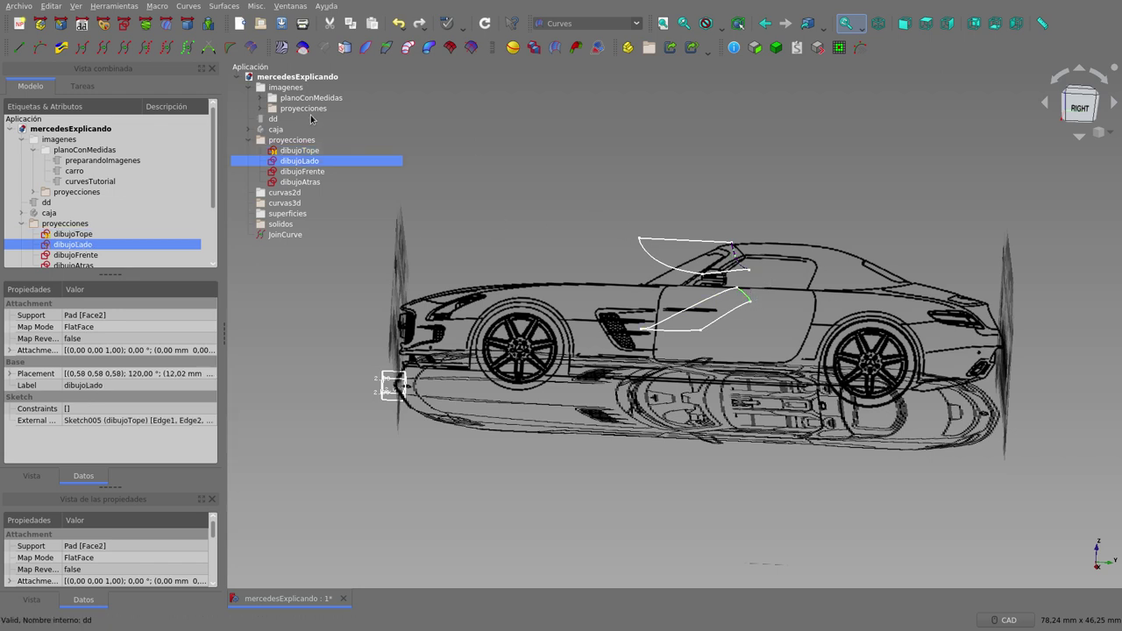
click(101, 52)
click(291, 239)
key(shift+Down)
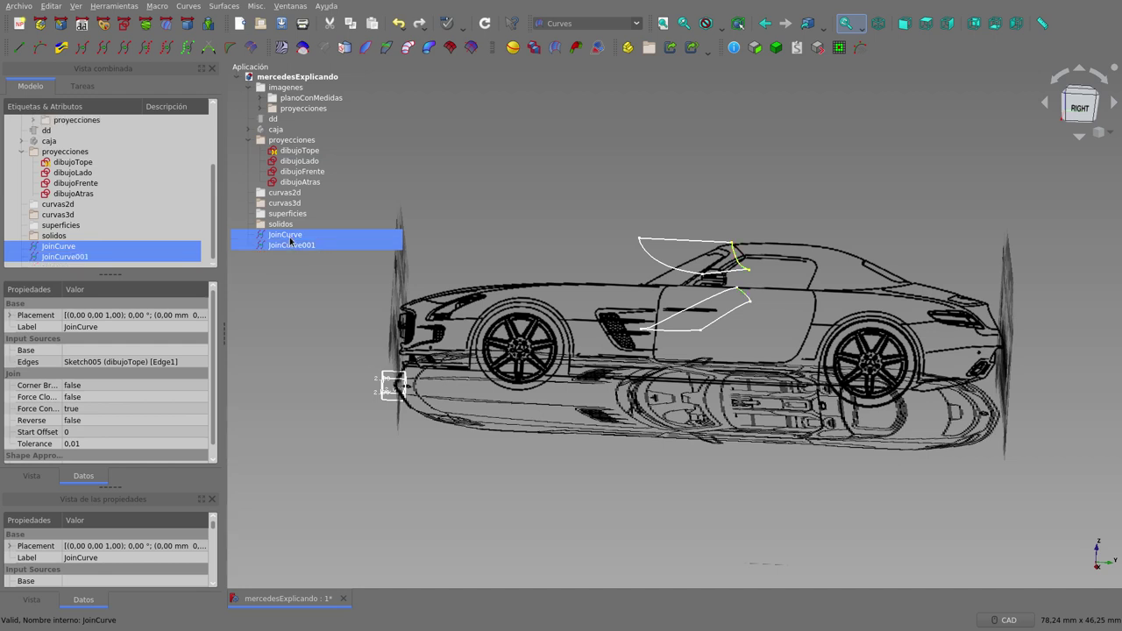
mouse_move(291, 237)
mouse_down()
mouse_move(294, 197)
mouse_move(309, 194)
mouse_up()
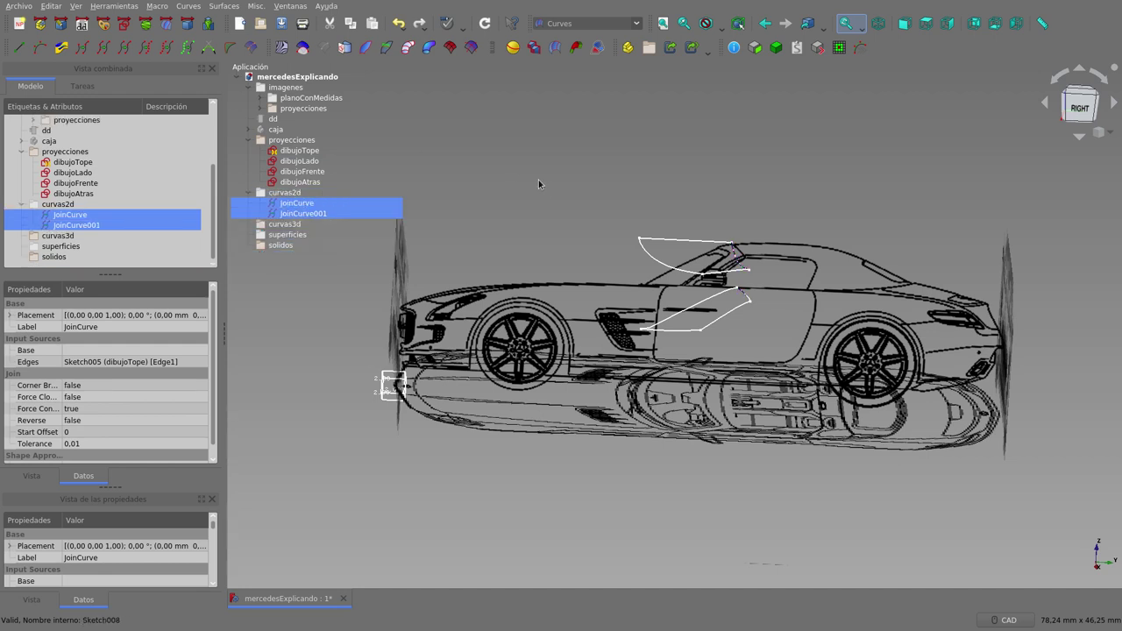
click(510, 174)
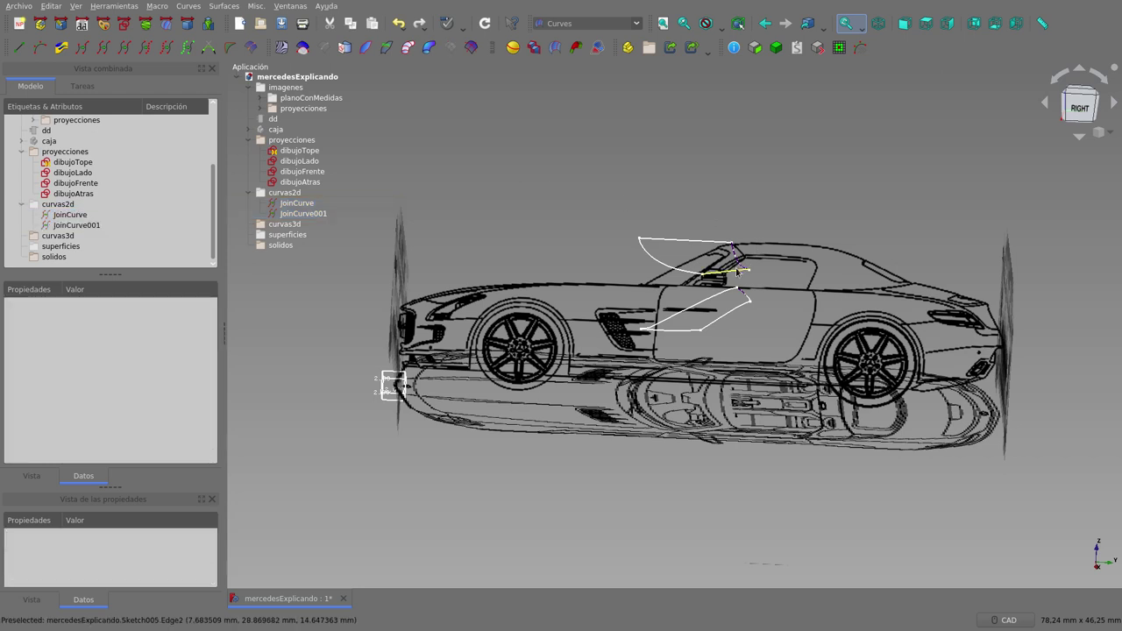
Step: Join the next dibujoTope and dibujoLado edges into JoinCurve002 and JoinCurve003, filed in curvas2d
click(737, 272)
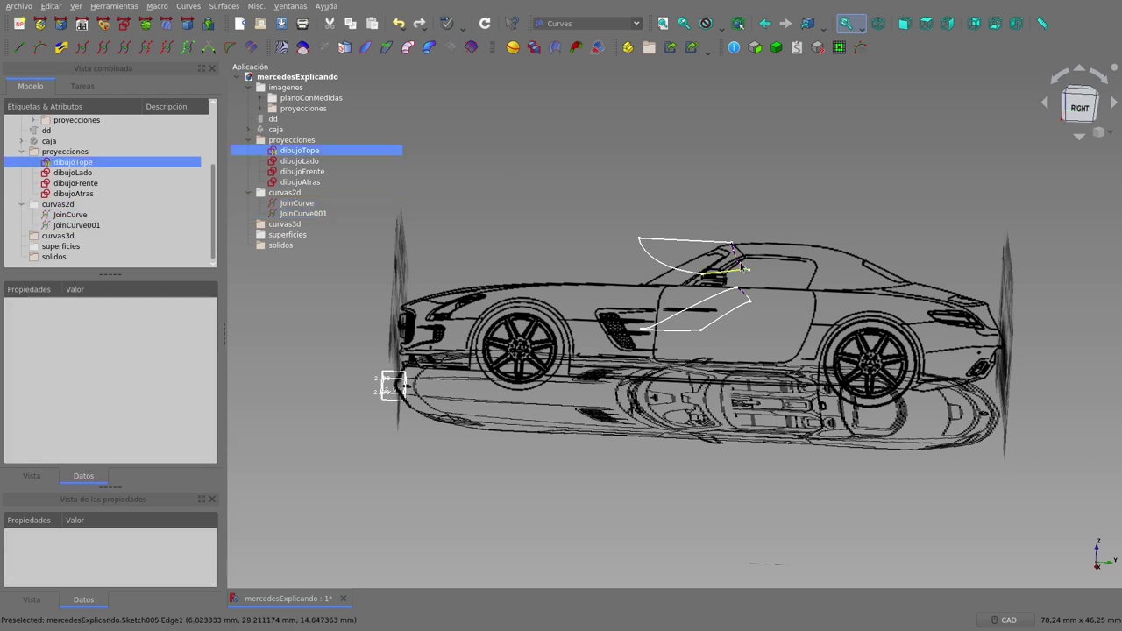
click(101, 52)
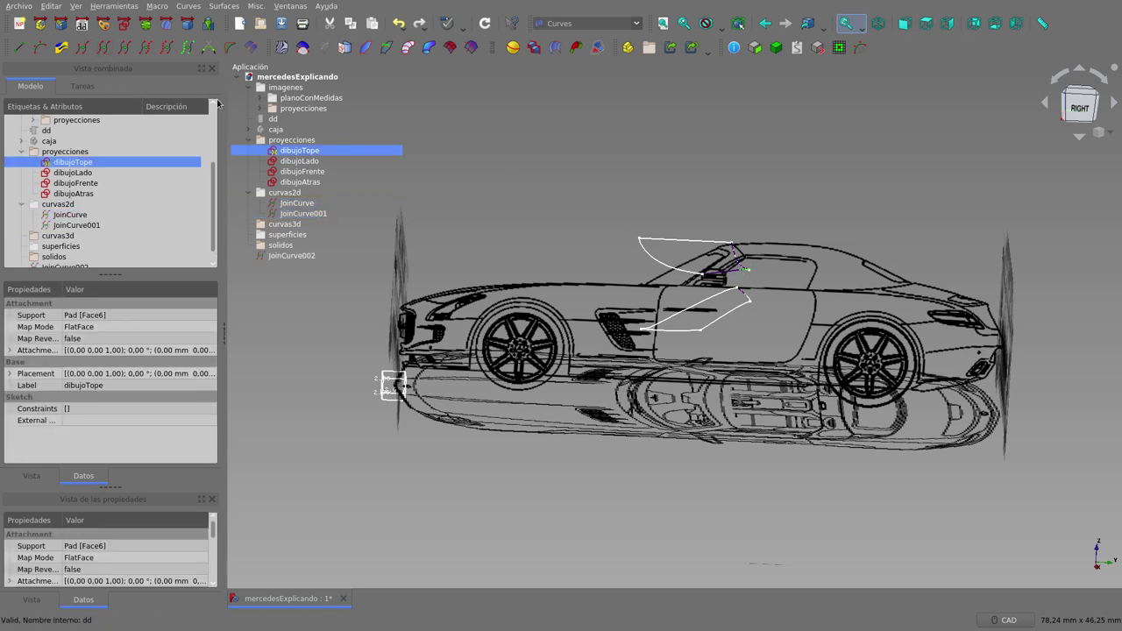
click(733, 312)
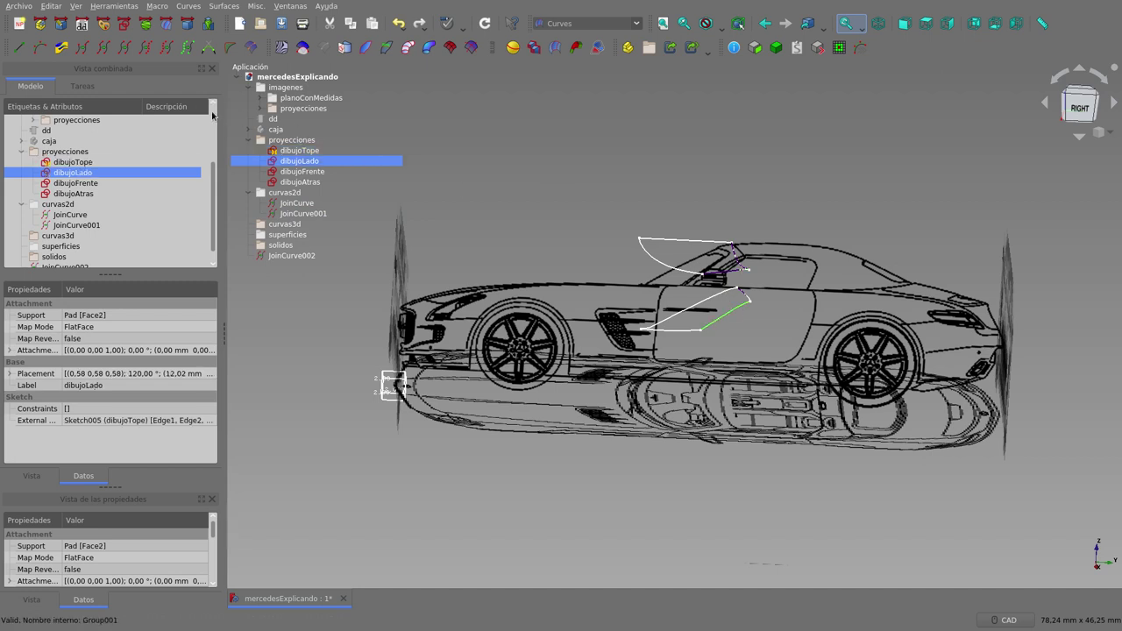
click(102, 51)
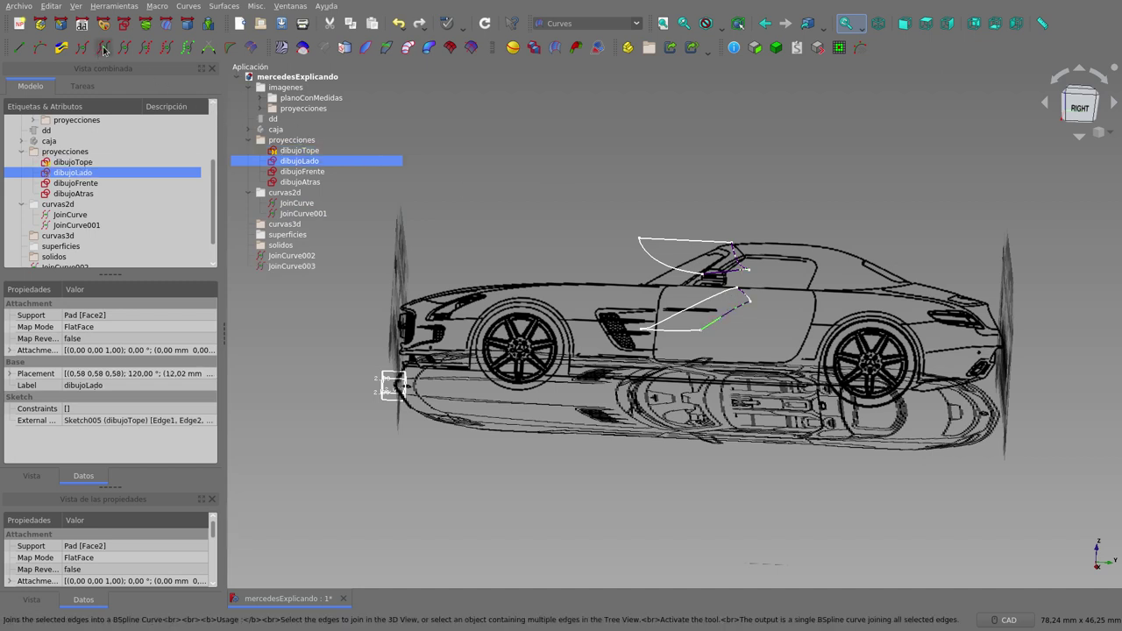
click(299, 255)
ctrl+click(300, 264)
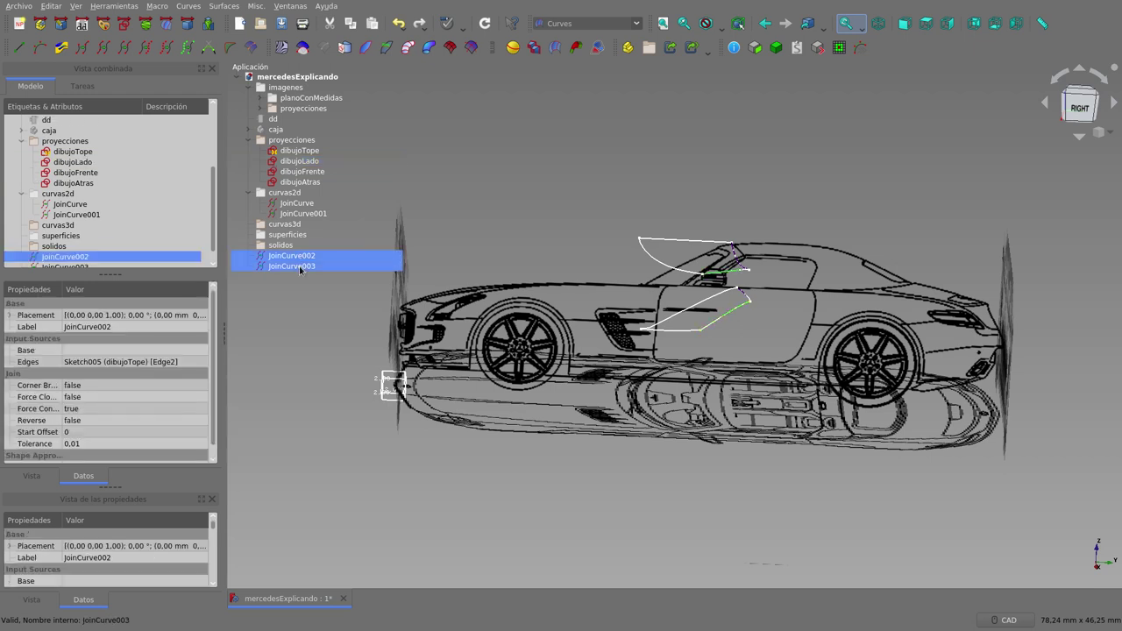
drag(299, 258, 299, 194)
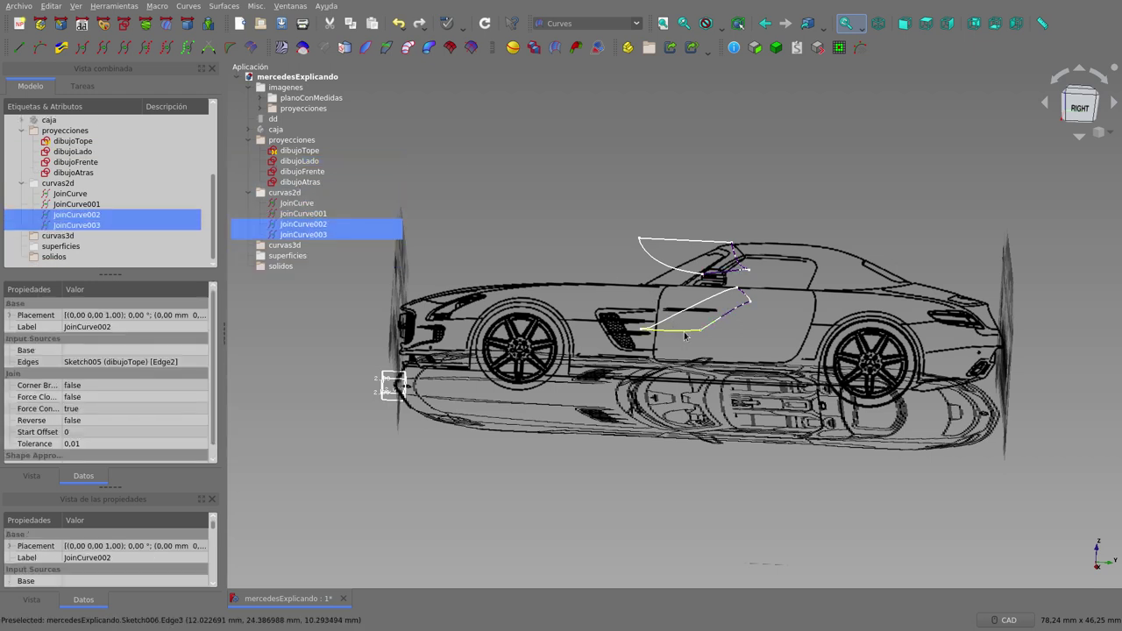
Step: Join the top-left dibujoTope arc and lower dibujoLado door edge into JoinCurve004 and JoinCurve005, filed in curvas2d
click(667, 266)
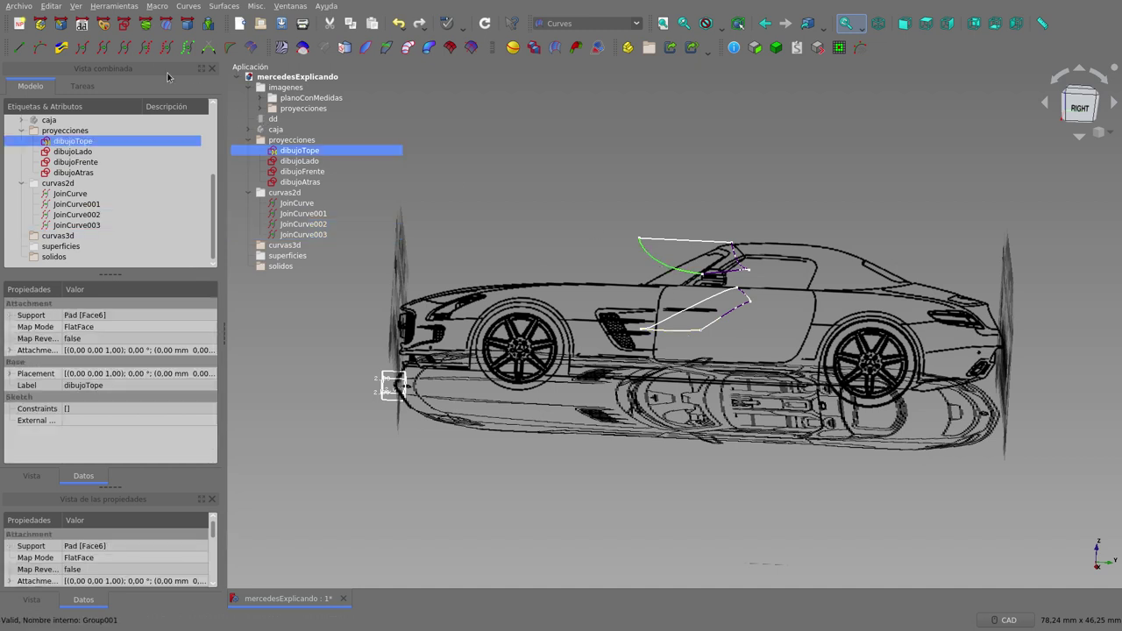
click(104, 48)
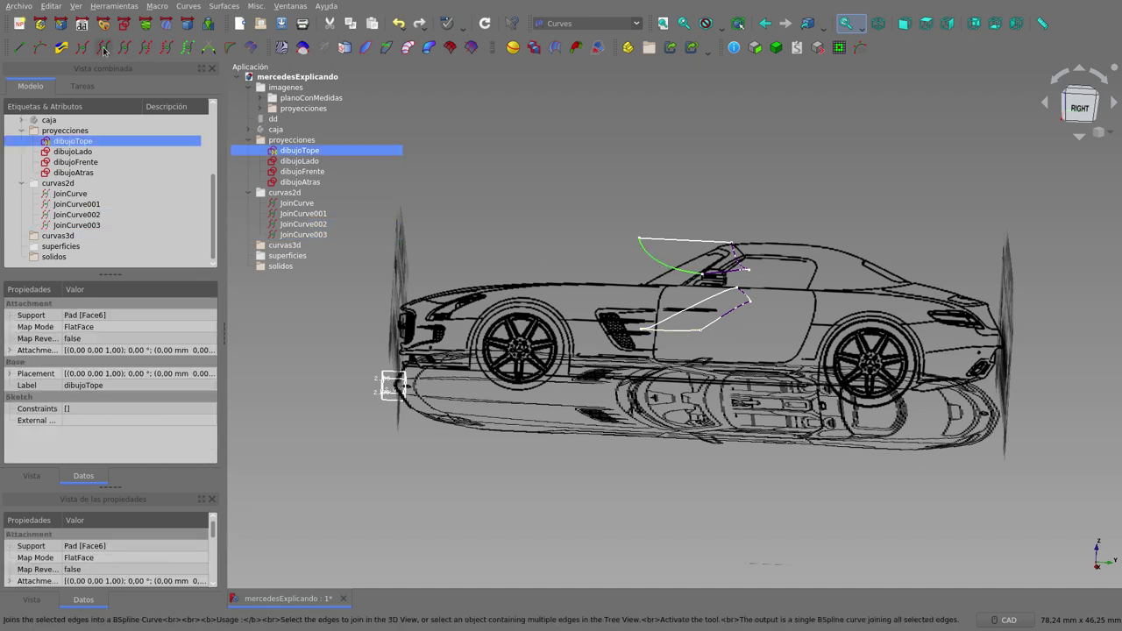
click(671, 330)
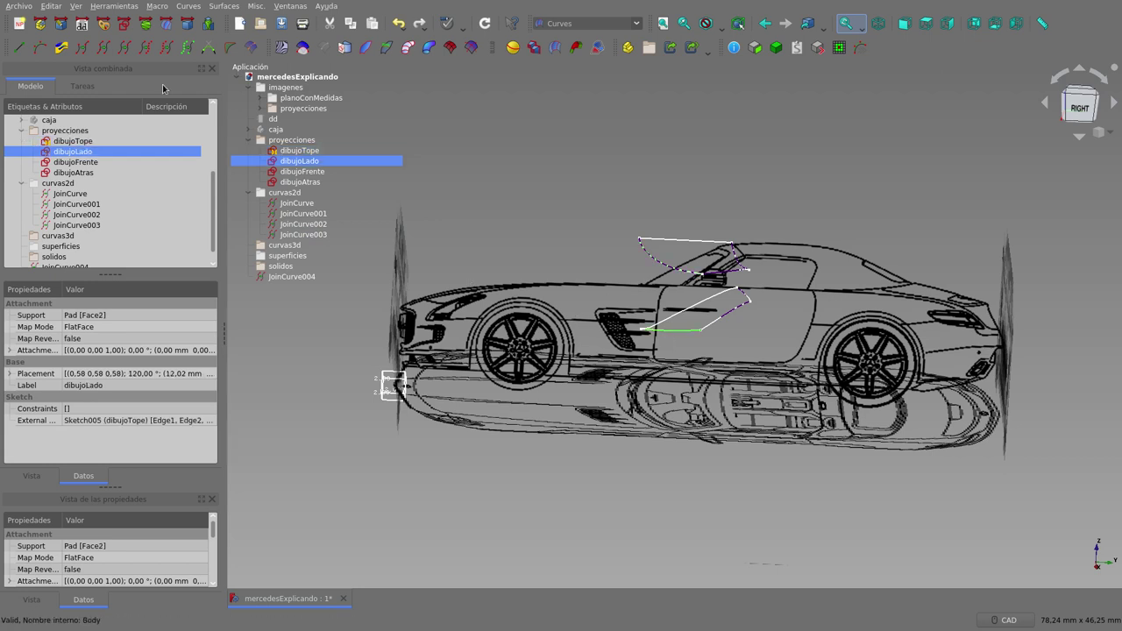
click(105, 49)
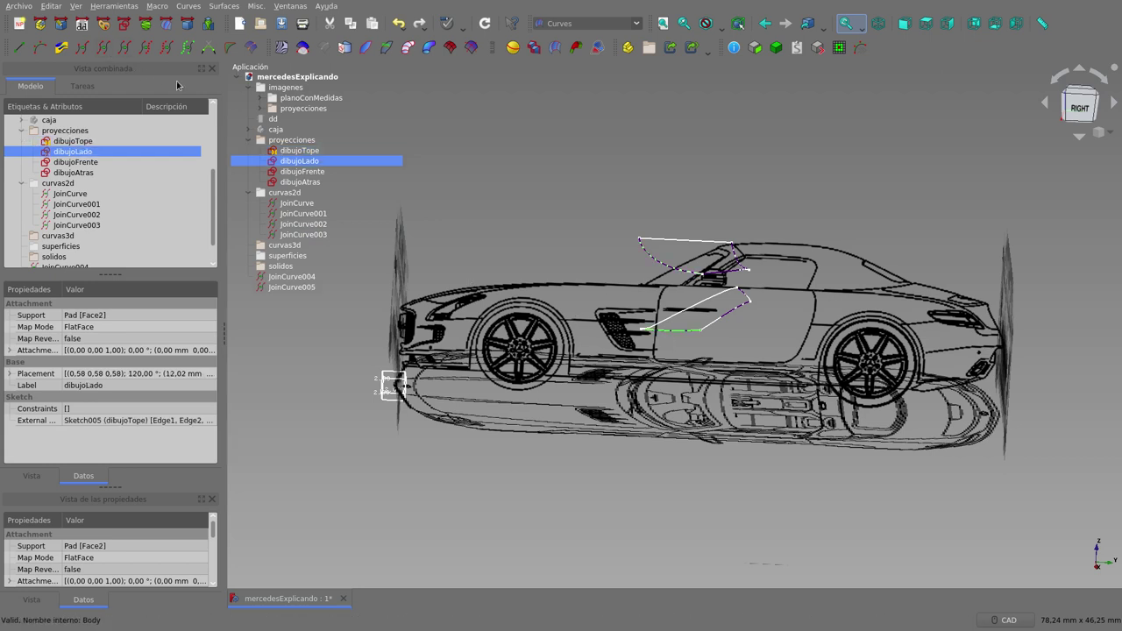
click(290, 276)
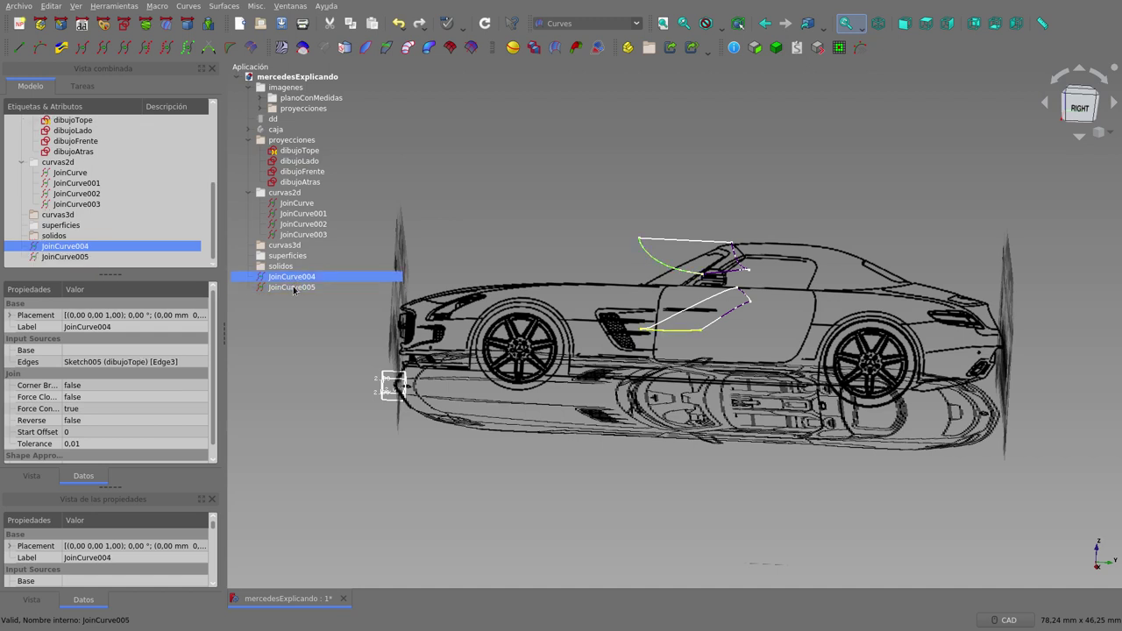
ctrl+click(294, 287)
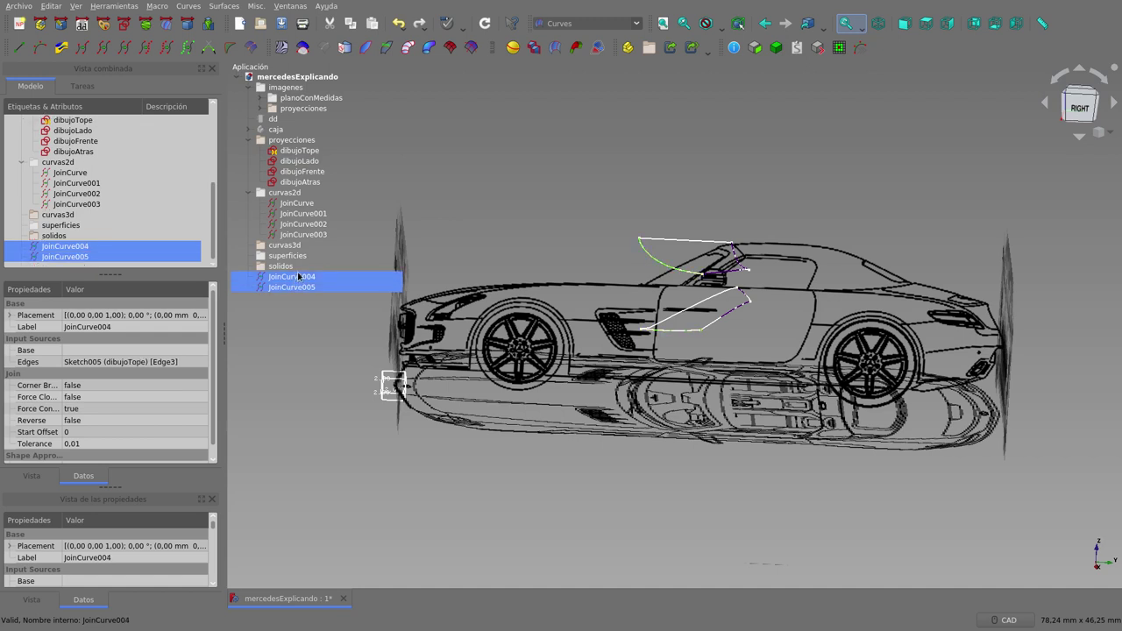
drag(298, 277, 284, 193)
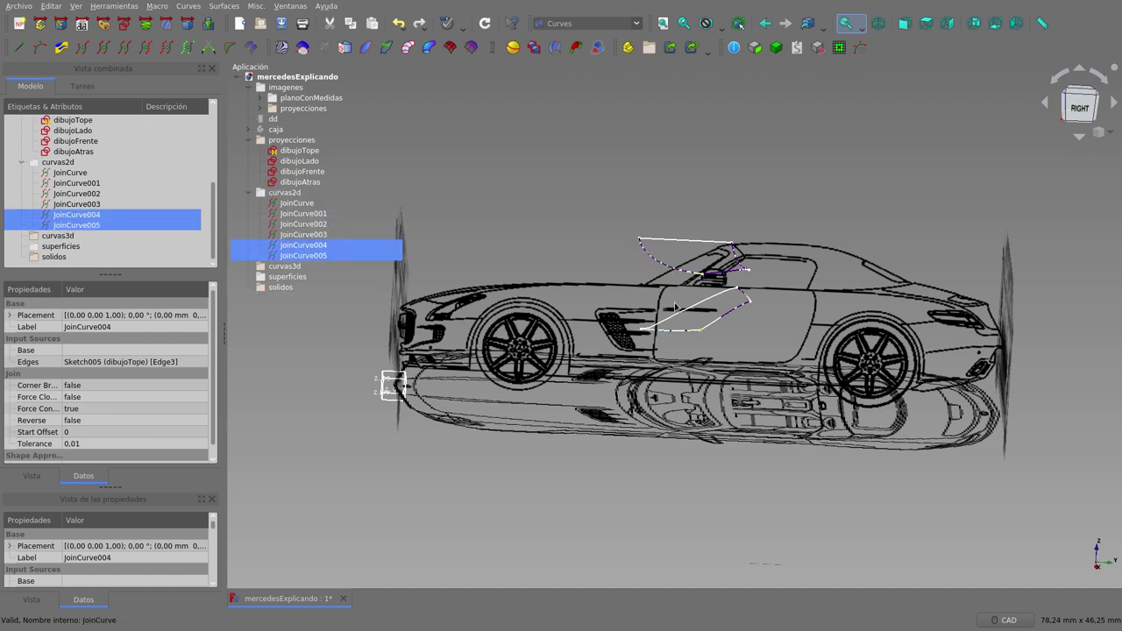
click(694, 243)
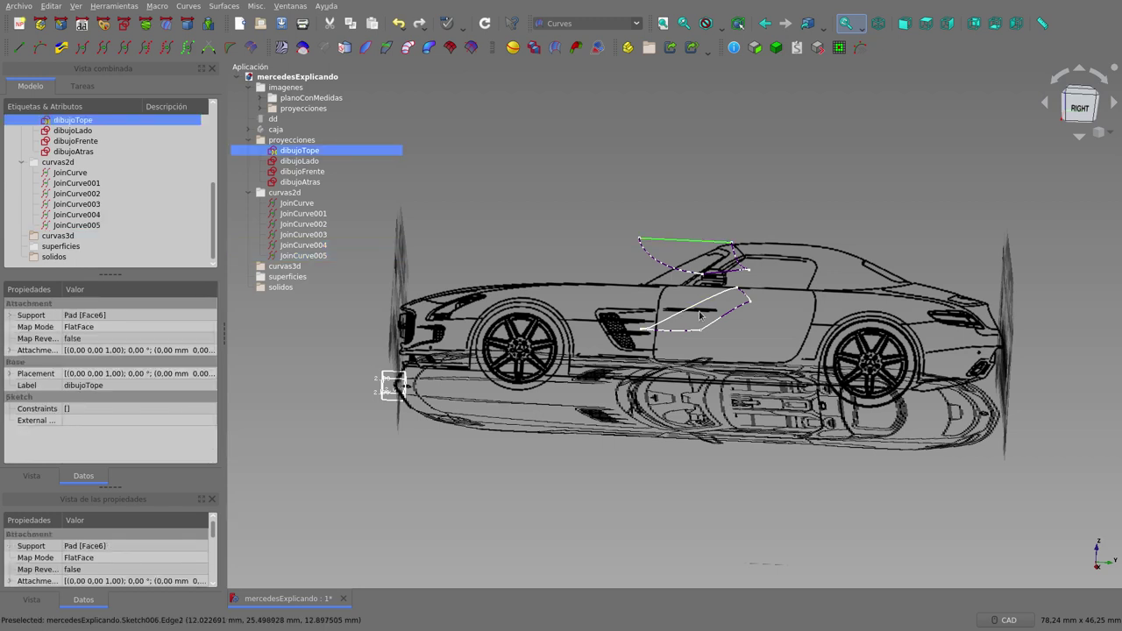
Step: Join a top-sketch edge and a side-sketch edge into JoinCurve006 and JoinCurve007, placed in curvas2d
click(103, 50)
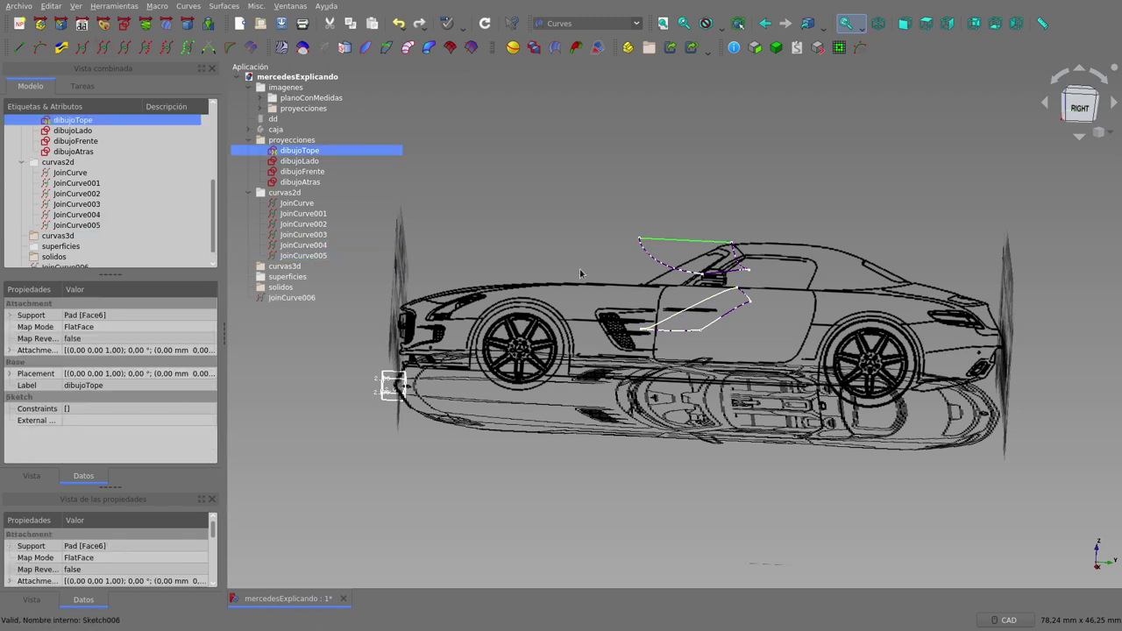
click(691, 309)
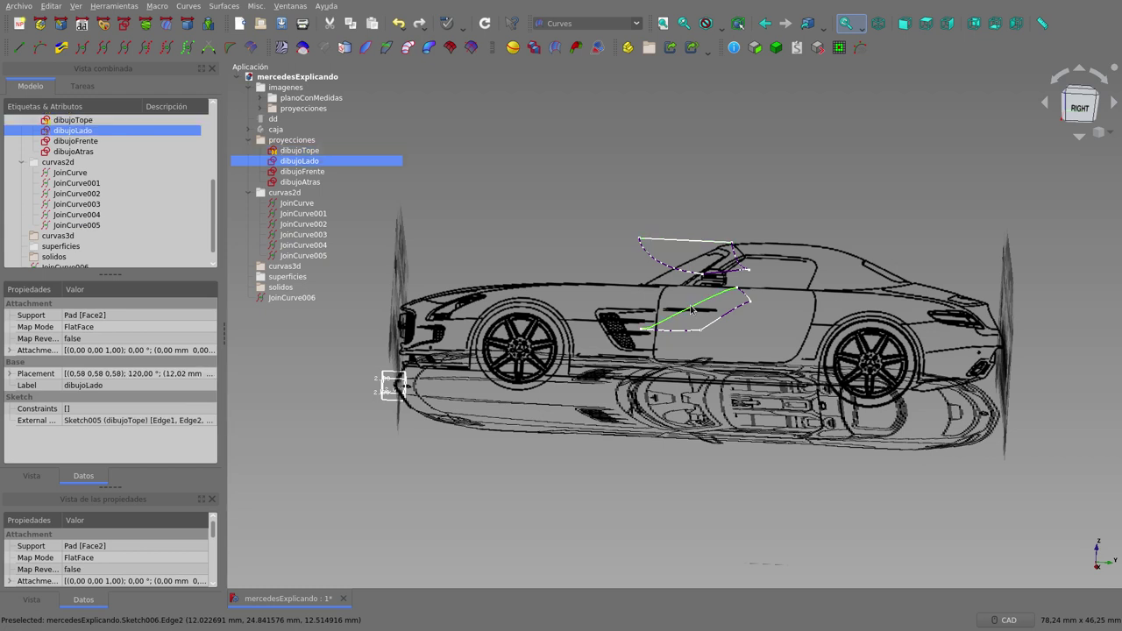
click(104, 50)
click(309, 300)
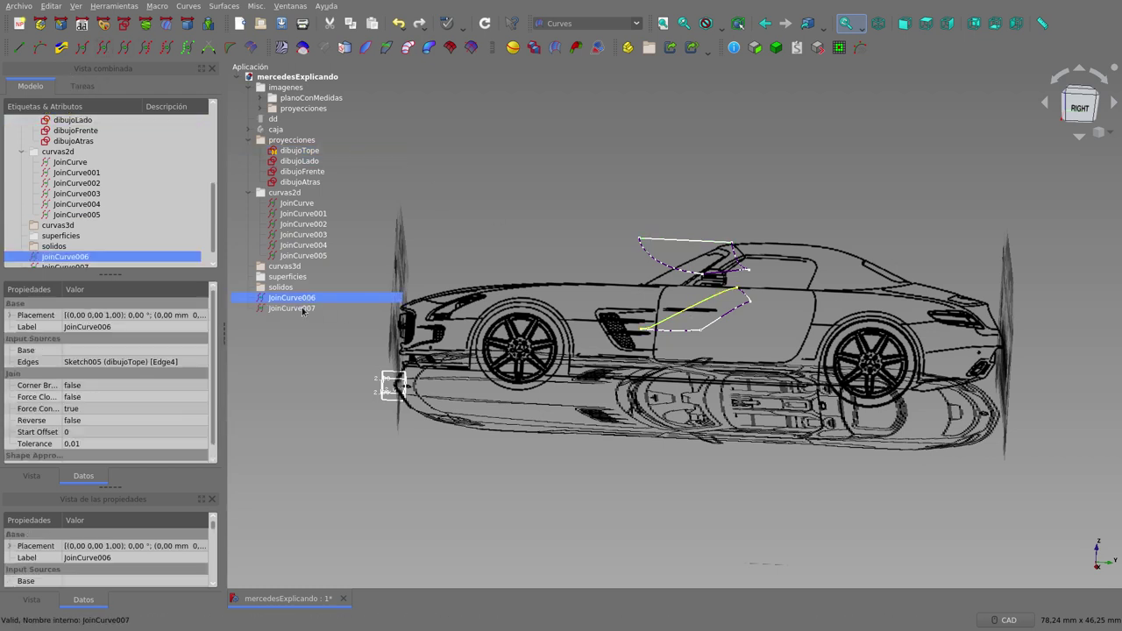
shift+click(306, 307)
drag(306, 302, 284, 193)
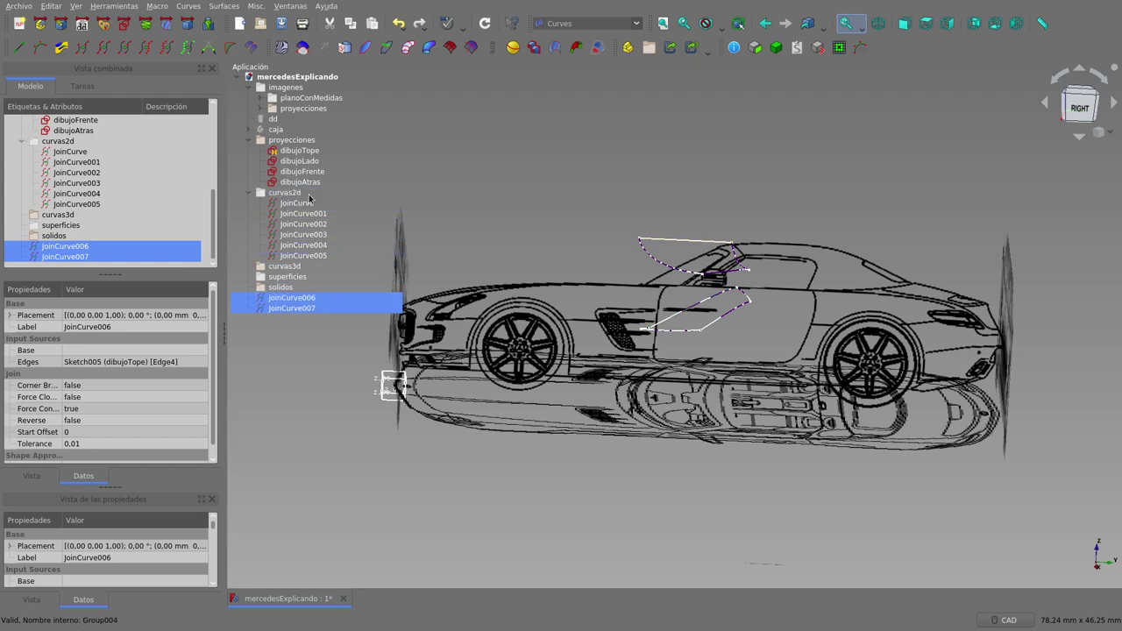
click(547, 153)
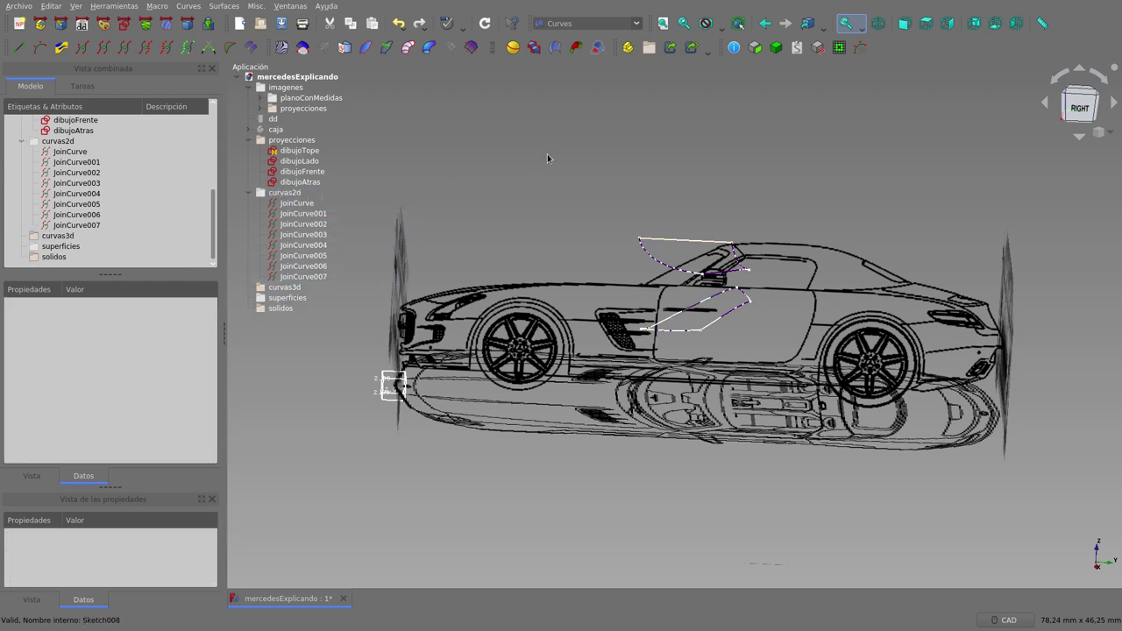
Step: Orbit the car from above, the right side and below to check the joined curves
click(279, 141)
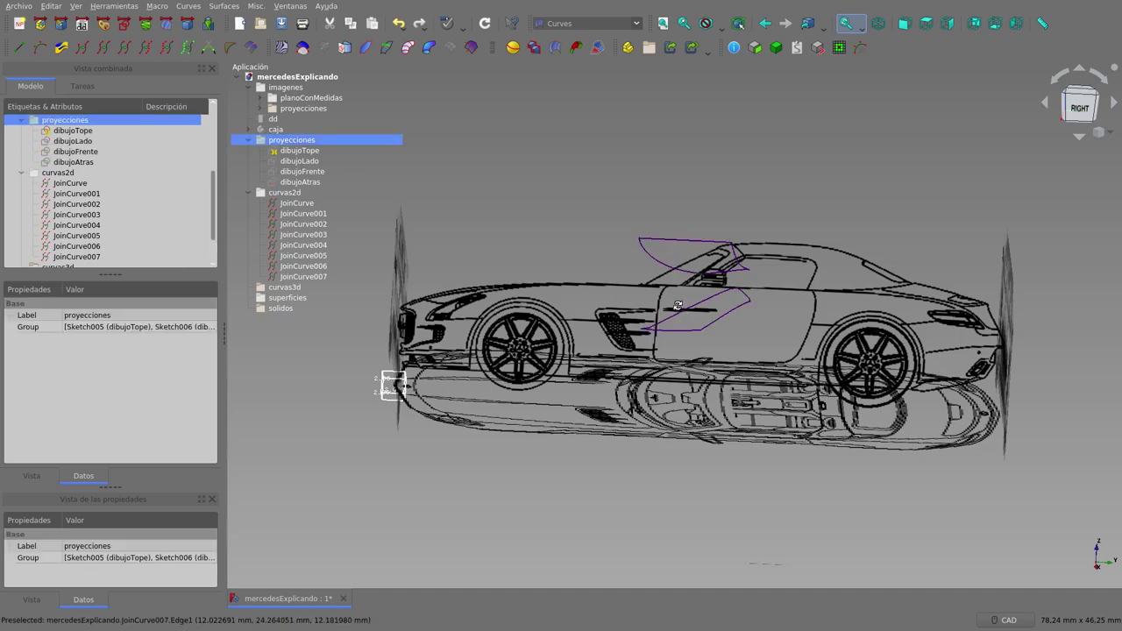
mouse_move(456, 280)
middle_down()
mouse_move(509, 202)
mouse_move(697, 292)
middle_up()
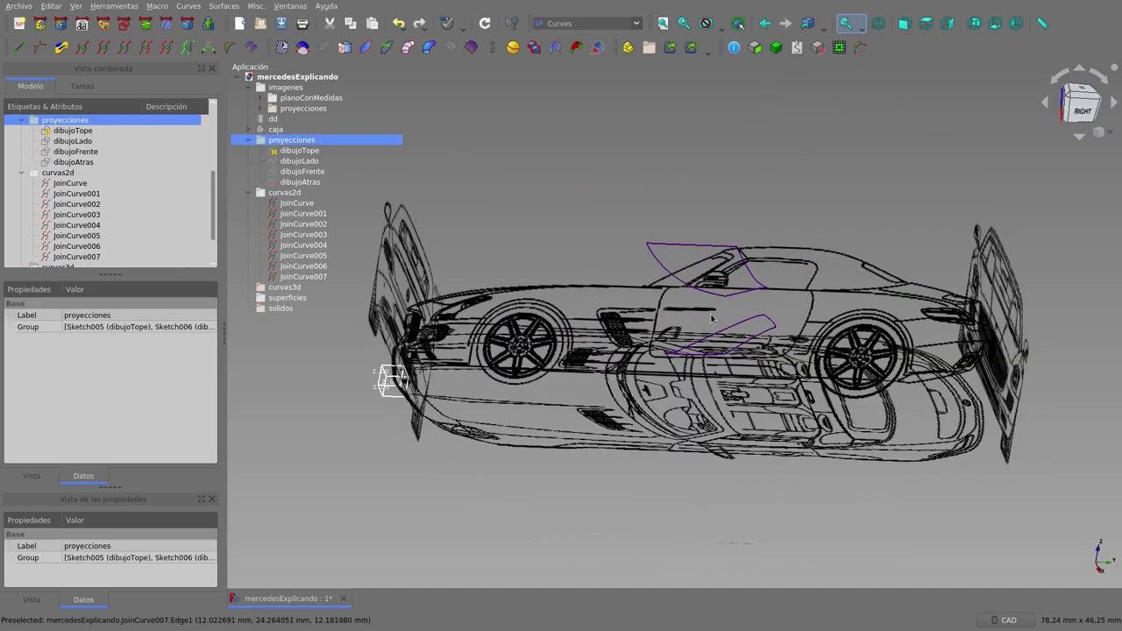
click(697, 292)
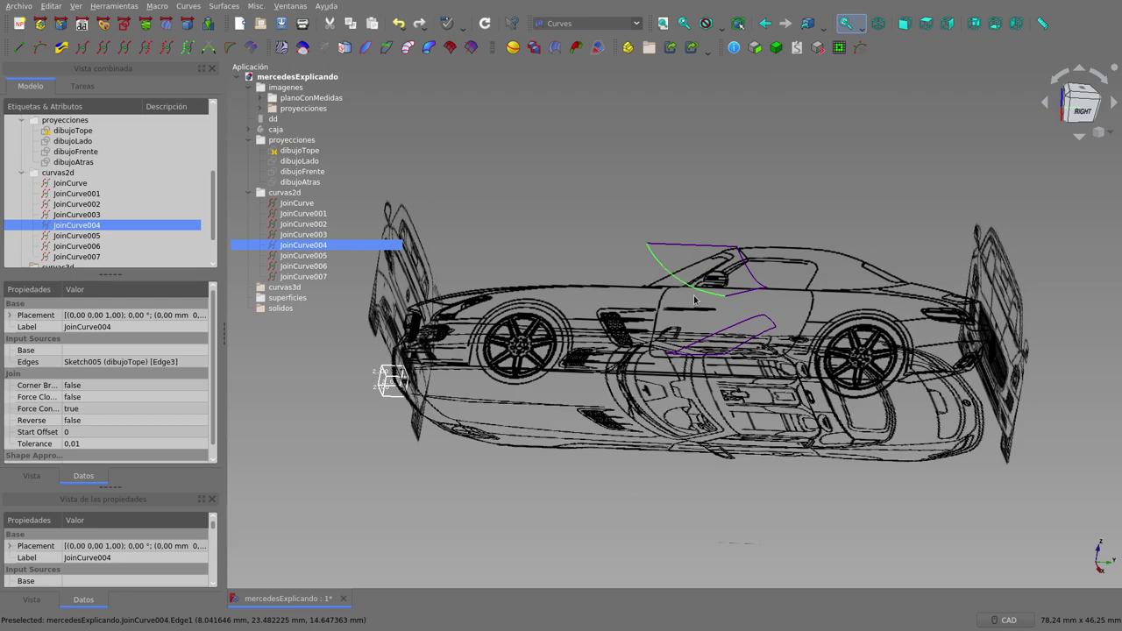
middle_drag(659, 283, 620, 294)
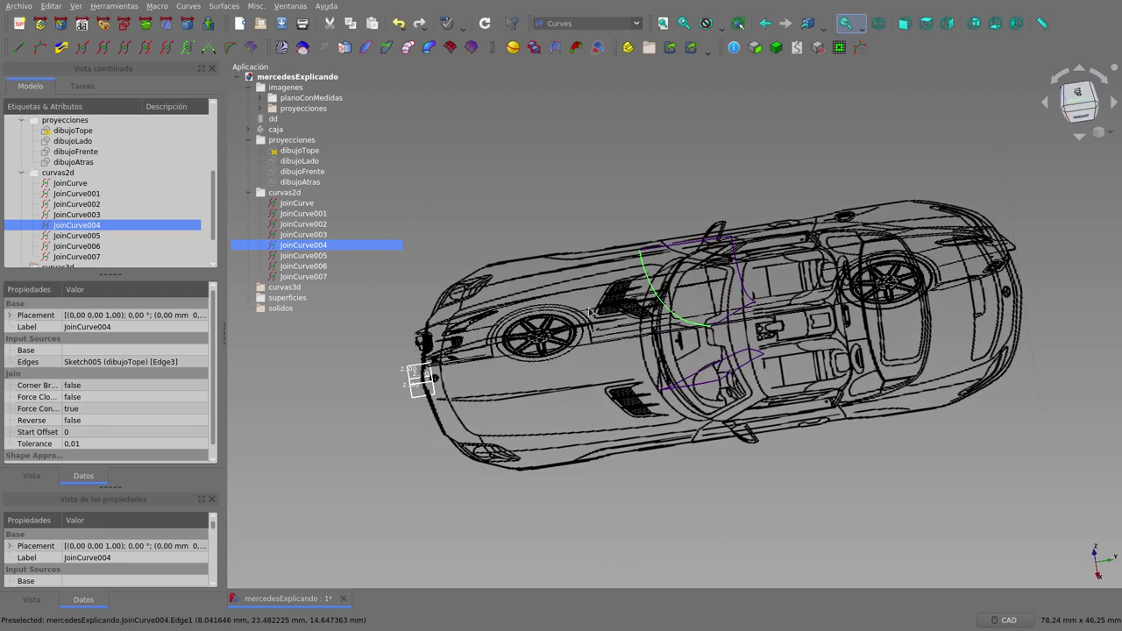
key(3)
click(588, 219)
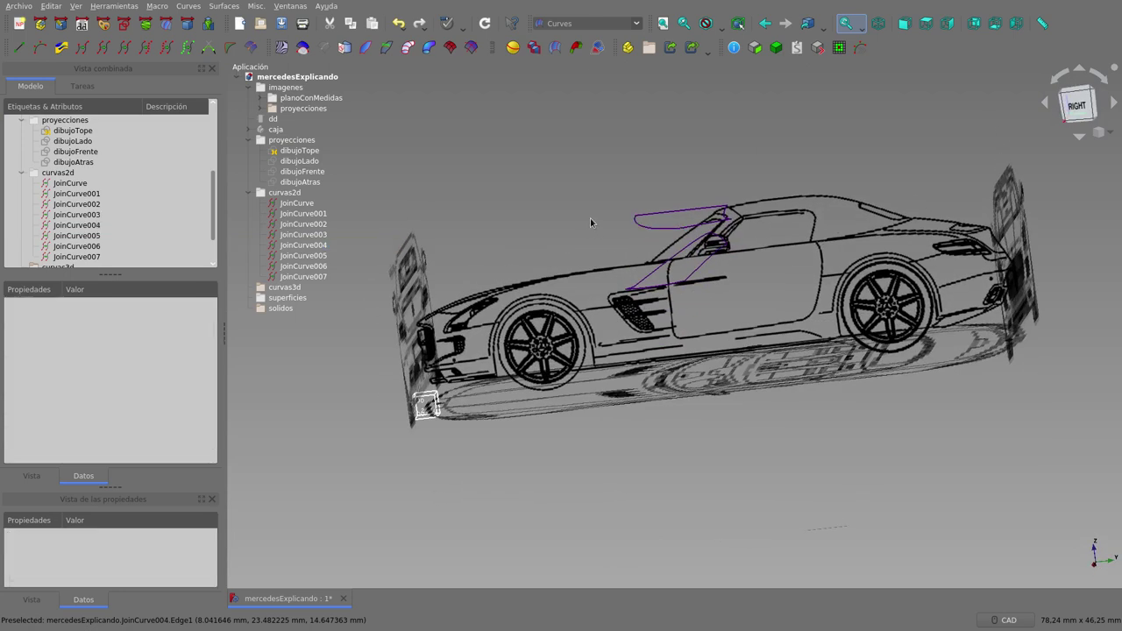
mouse_move(584, 259)
middle_down()
mouse_move(645, 315)
mouse_move(692, 256)
mouse_move(652, 265)
mouse_move(633, 284)
middle_up()
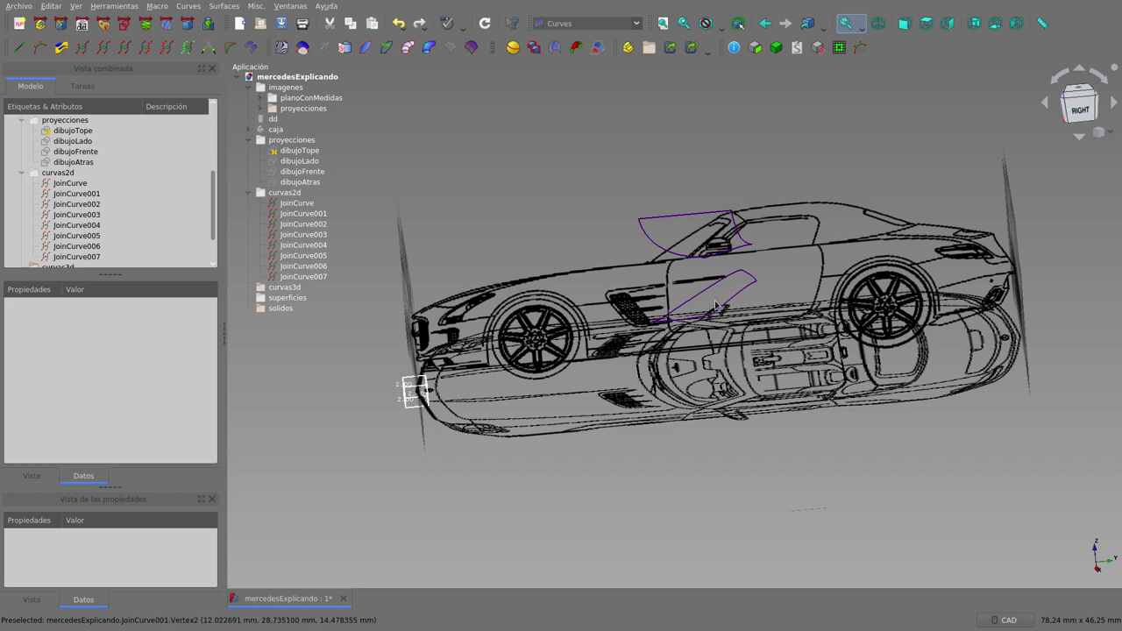
mouse_move(688, 335)
middle_down()
mouse_move(646, 338)
mouse_move(625, 324)
middle_up()
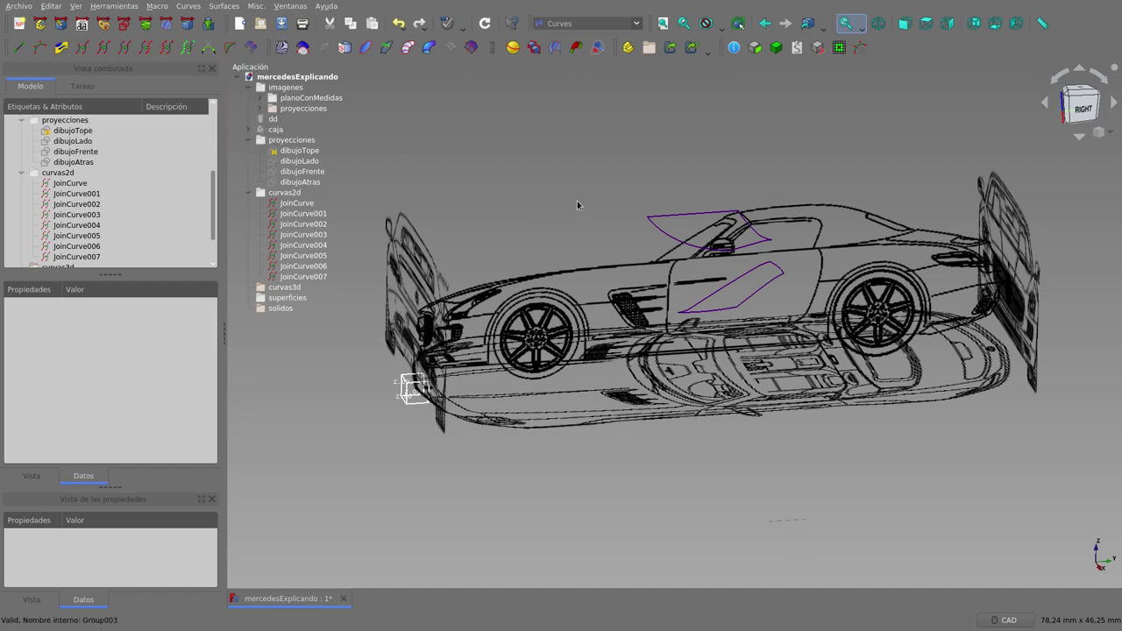
Step: Select JoinCurve in Top view and JoinCurve001 in Right view, then combine them into Mixed_curve
click(927, 24)
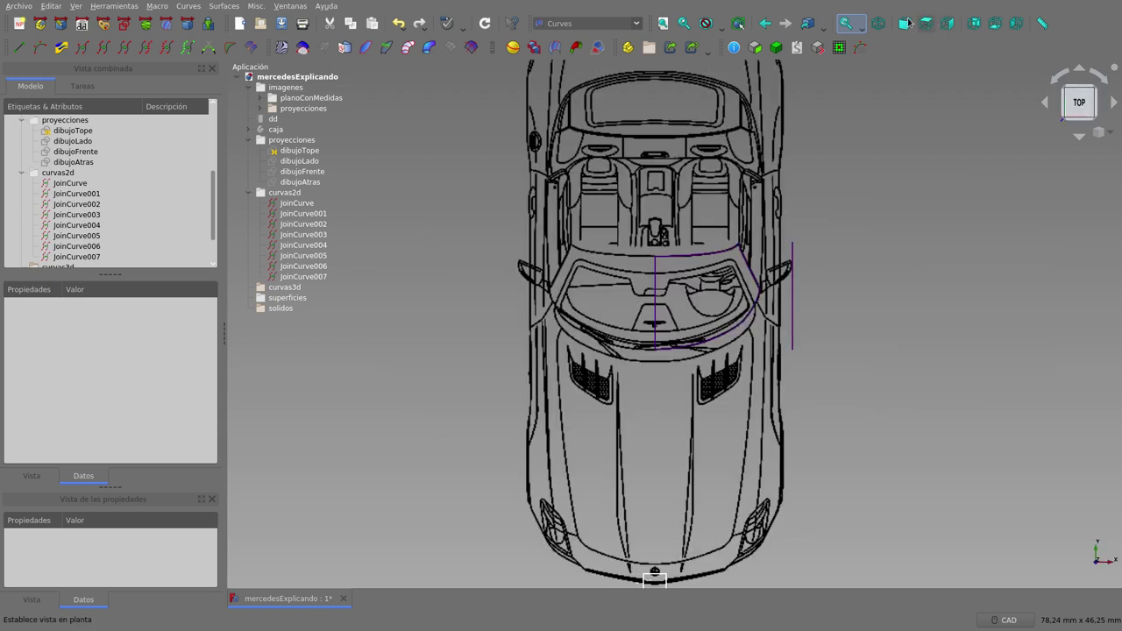
click(709, 257)
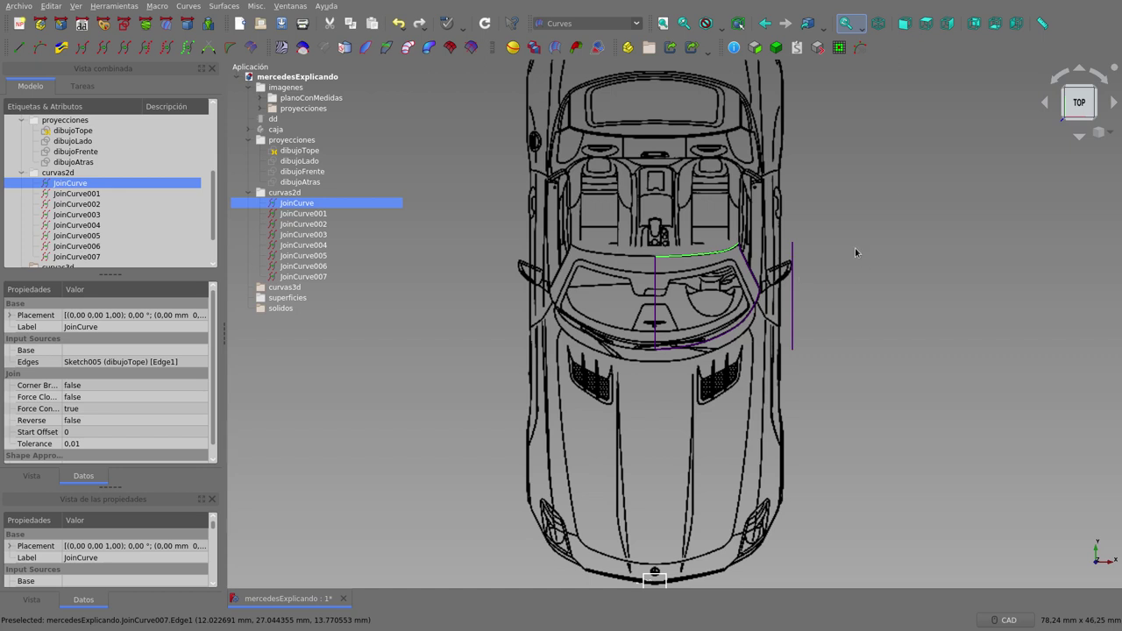
click(943, 28)
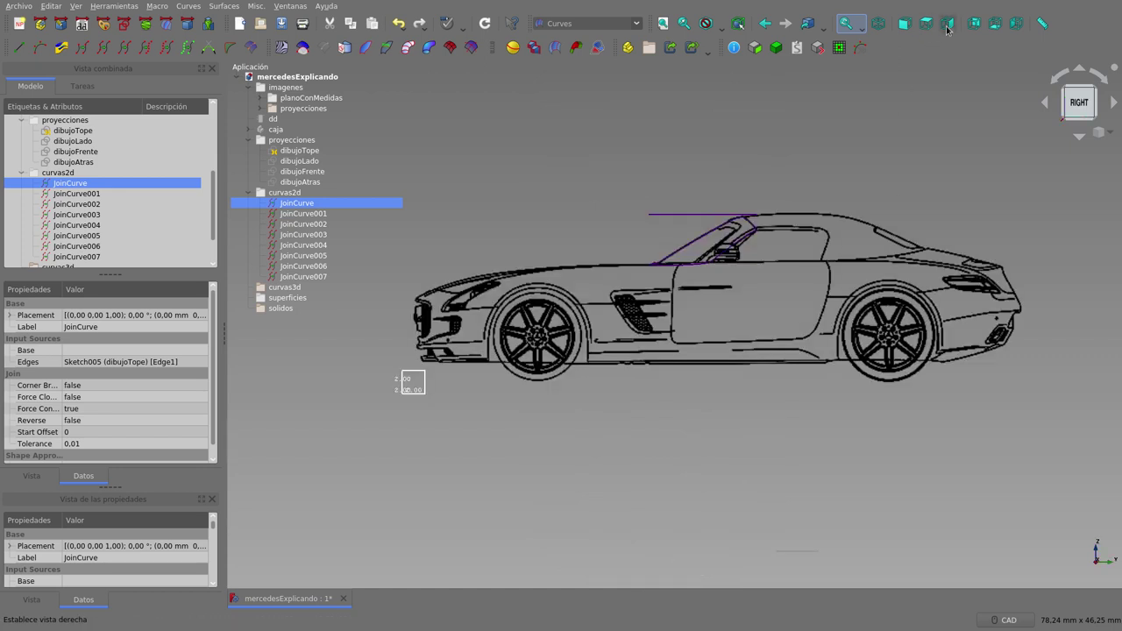
ctrl+click(750, 226)
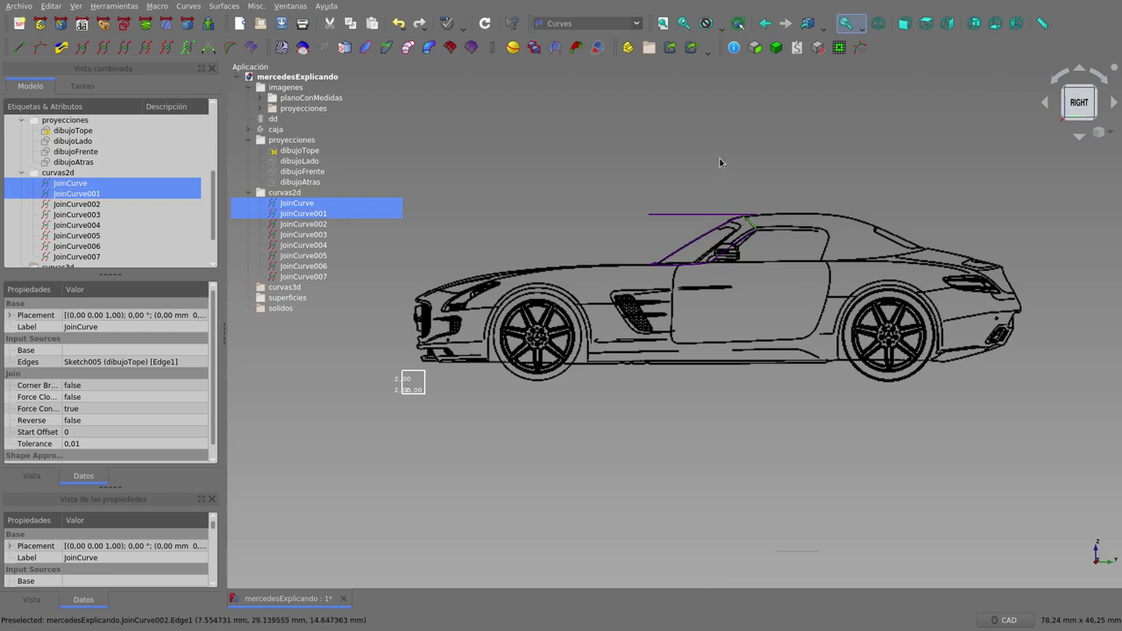
middle_drag(718, 163, 714, 180)
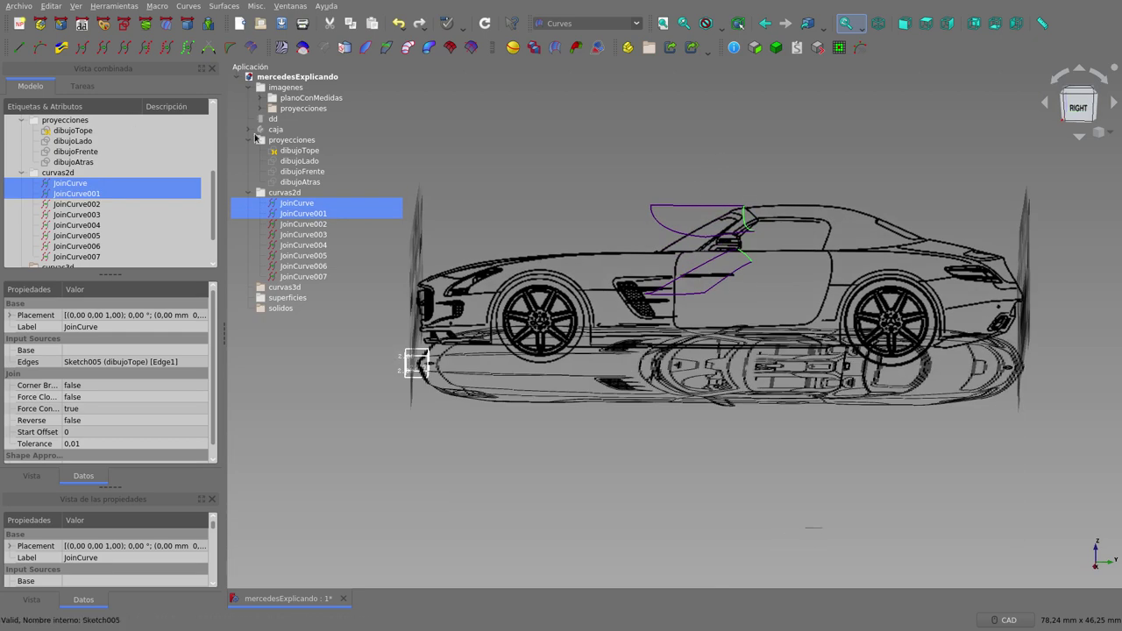
click(63, 48)
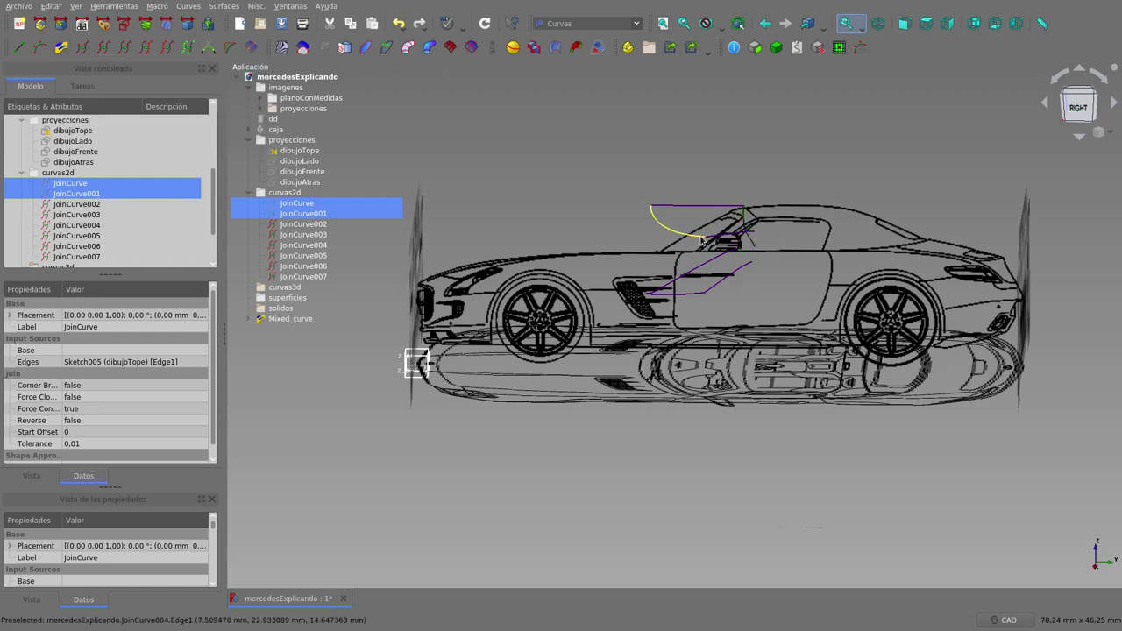
right_click(659, 155)
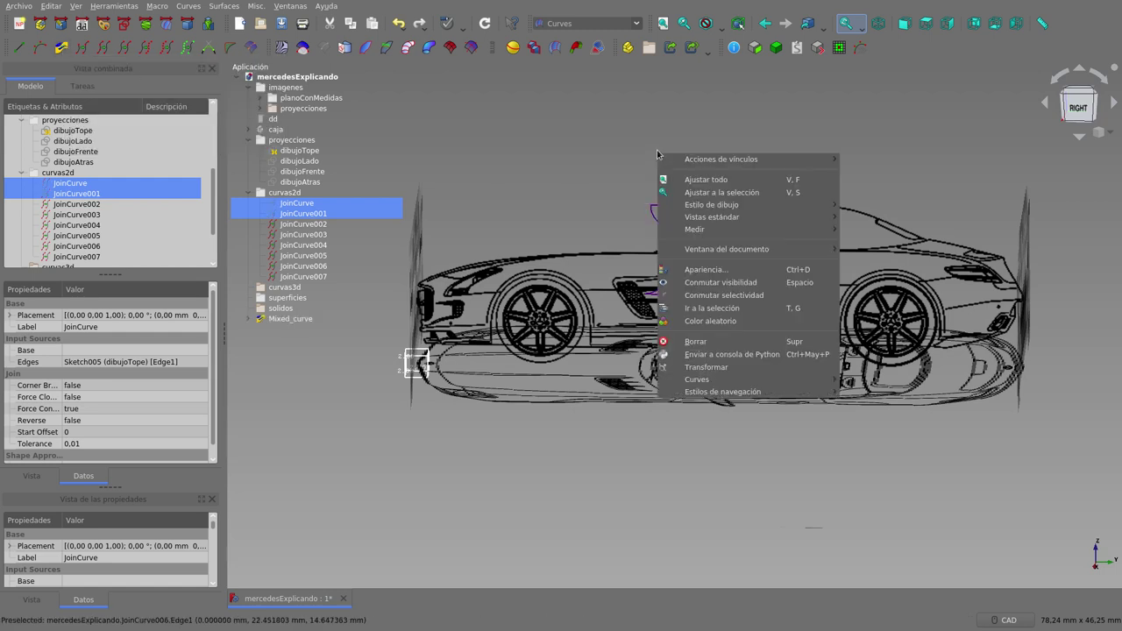
click(700, 125)
mouse_move(725, 179)
middle_down()
mouse_move(633, 129)
mouse_move(727, 199)
middle_up()
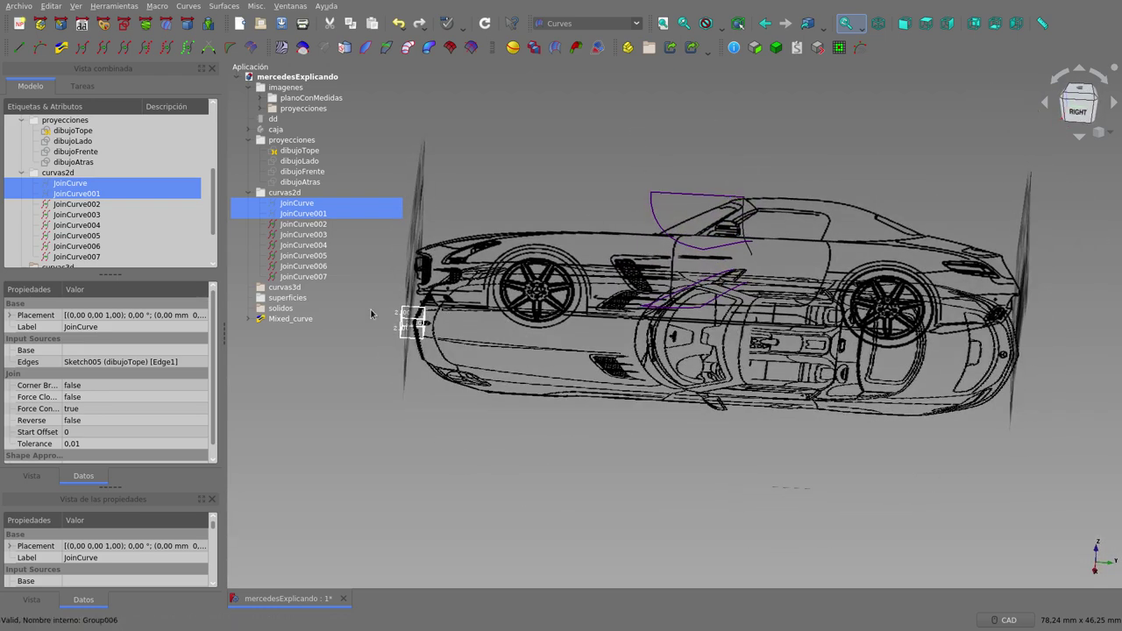
Step: Select JoinCurve002 from above and JoinCurve003 from the side, and build a Mixed curve from them
click(741, 139)
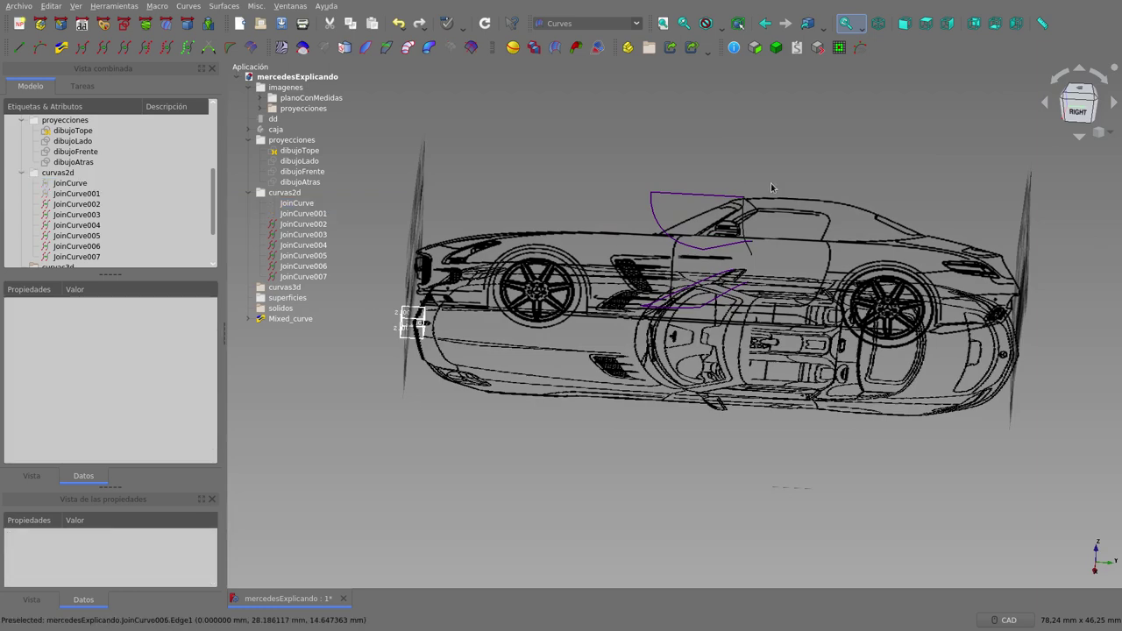
middle_drag(683, 303, 691, 265)
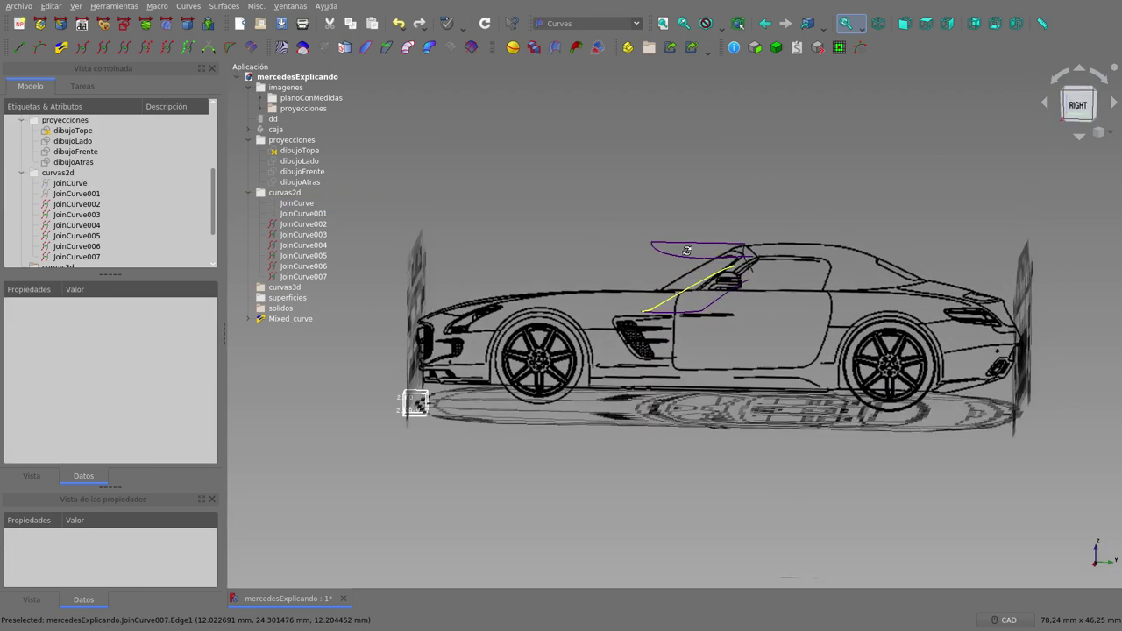
mouse_move(608, 243)
middle_down()
mouse_move(714, 170)
mouse_move(747, 232)
middle_up()
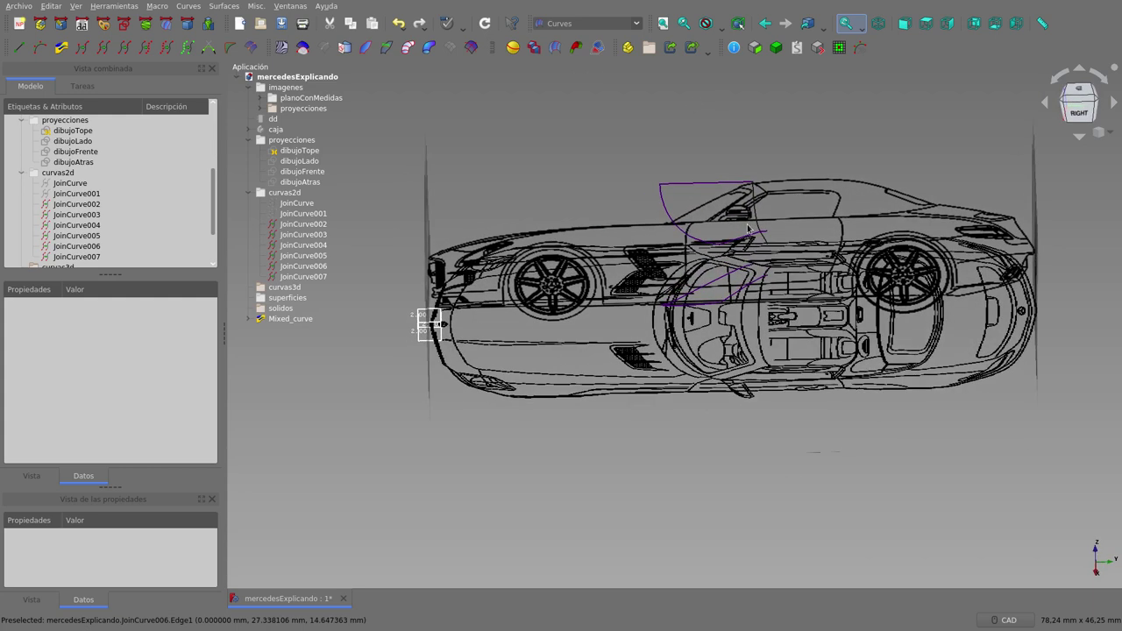
click(925, 23)
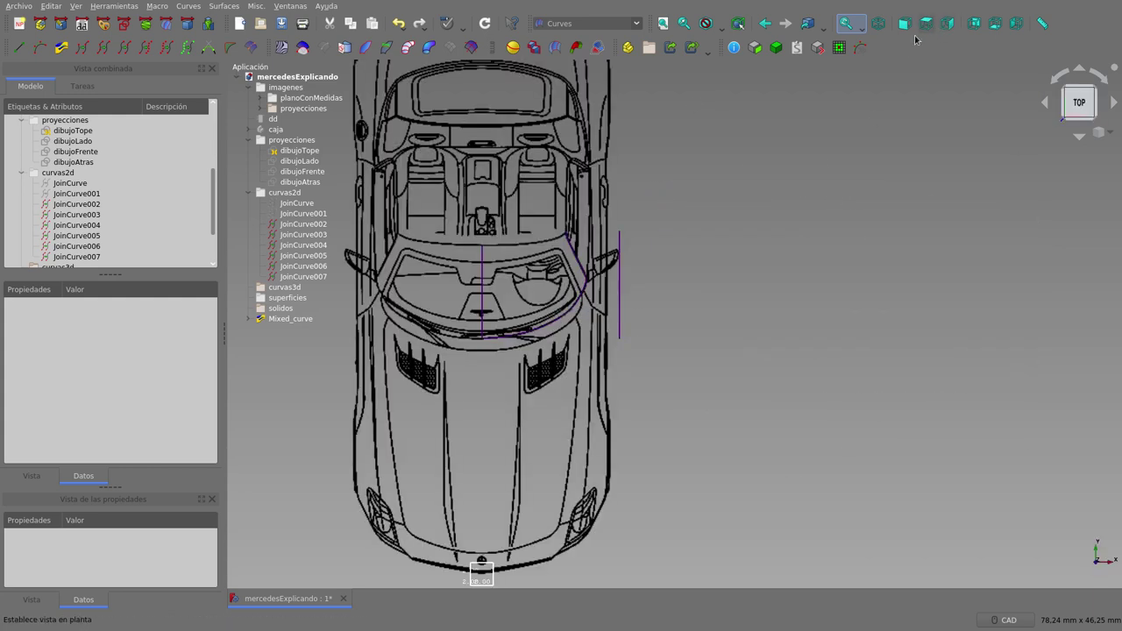
click(577, 262)
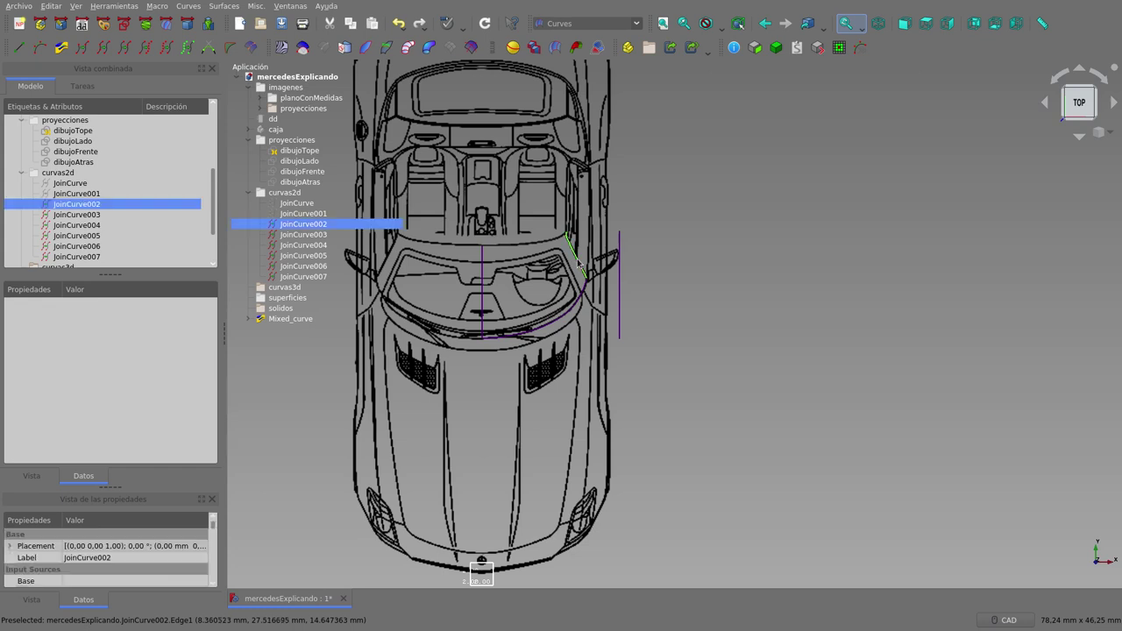
click(949, 23)
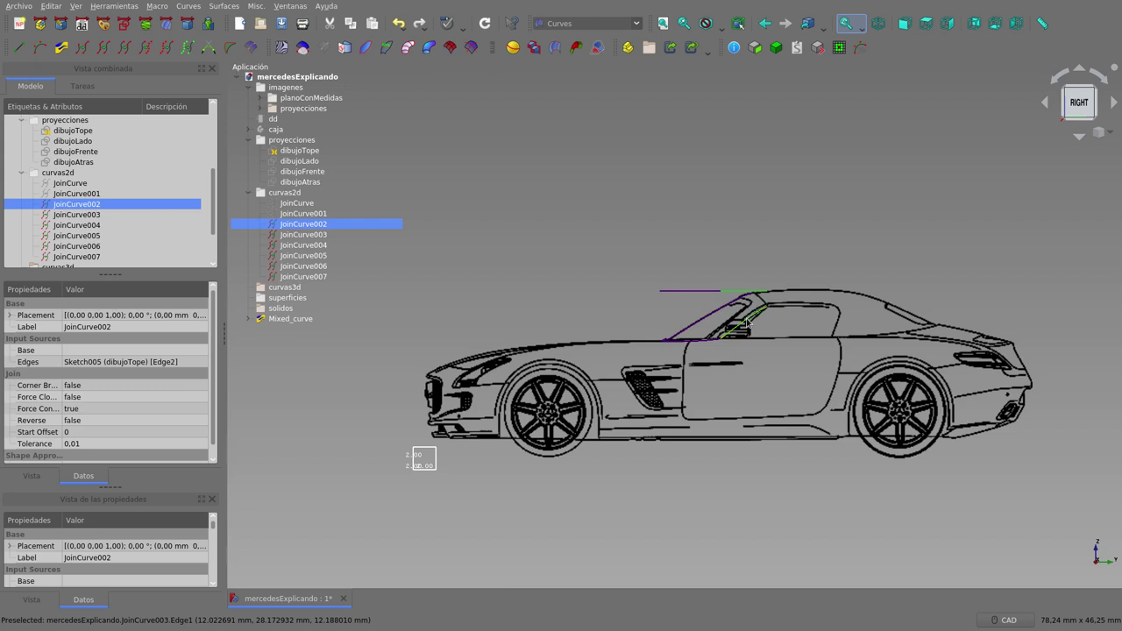
ctrl+click(747, 322)
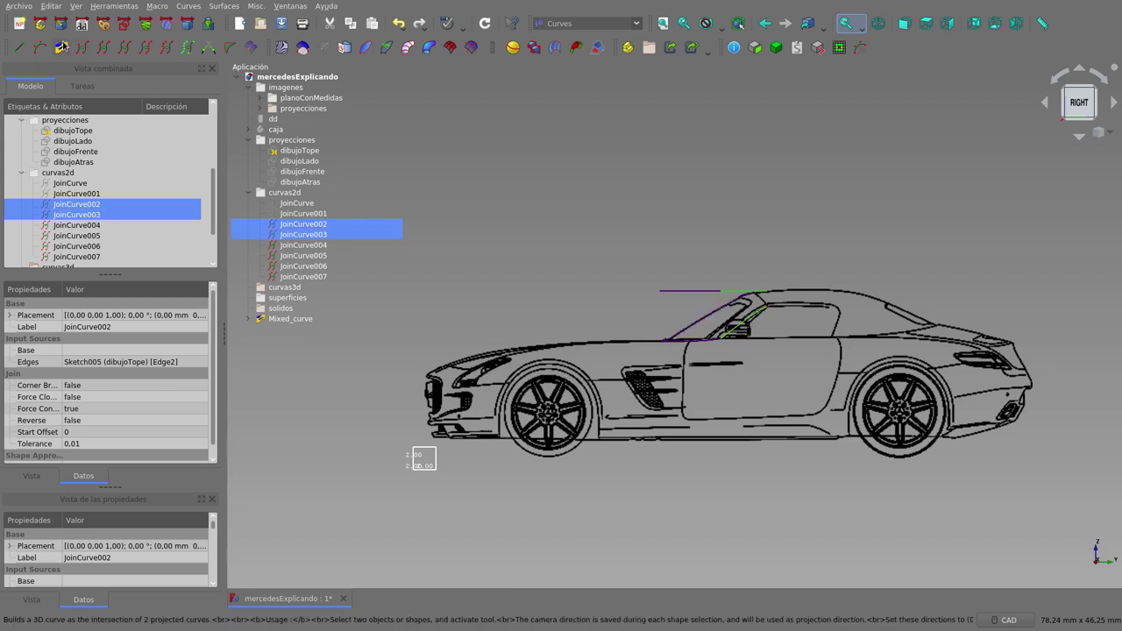
click(61, 46)
Step: Orbit and zoom around the car to inspect the new 3D window curves
mouse_move(603, 268)
middle_down()
mouse_move(620, 287)
mouse_move(551, 270)
middle_up()
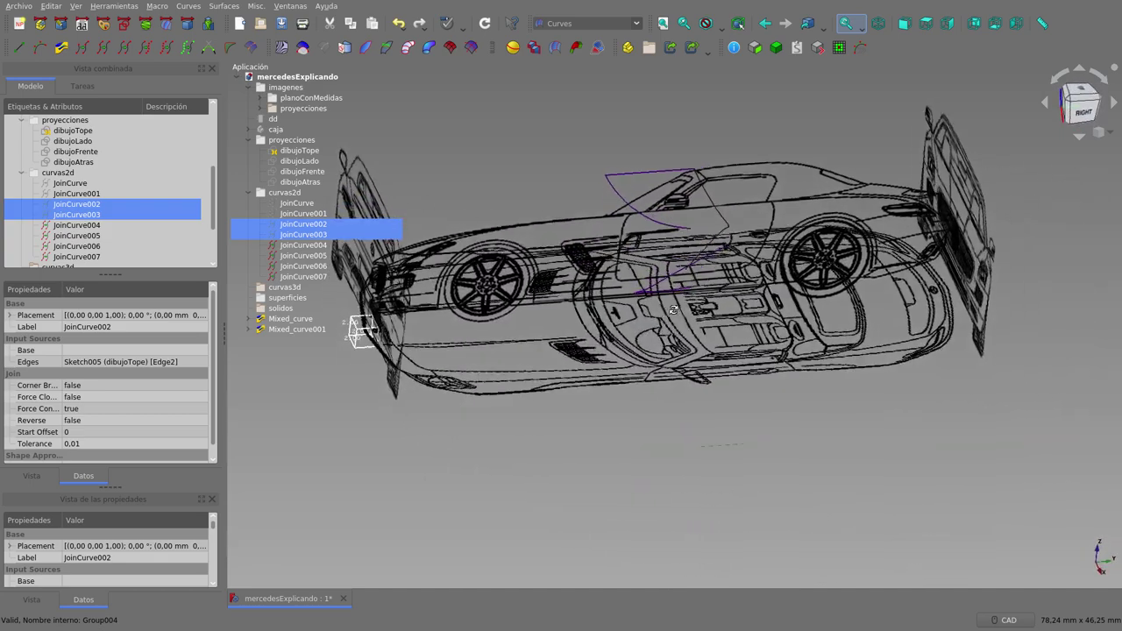
middle_drag(551, 269, 670, 309)
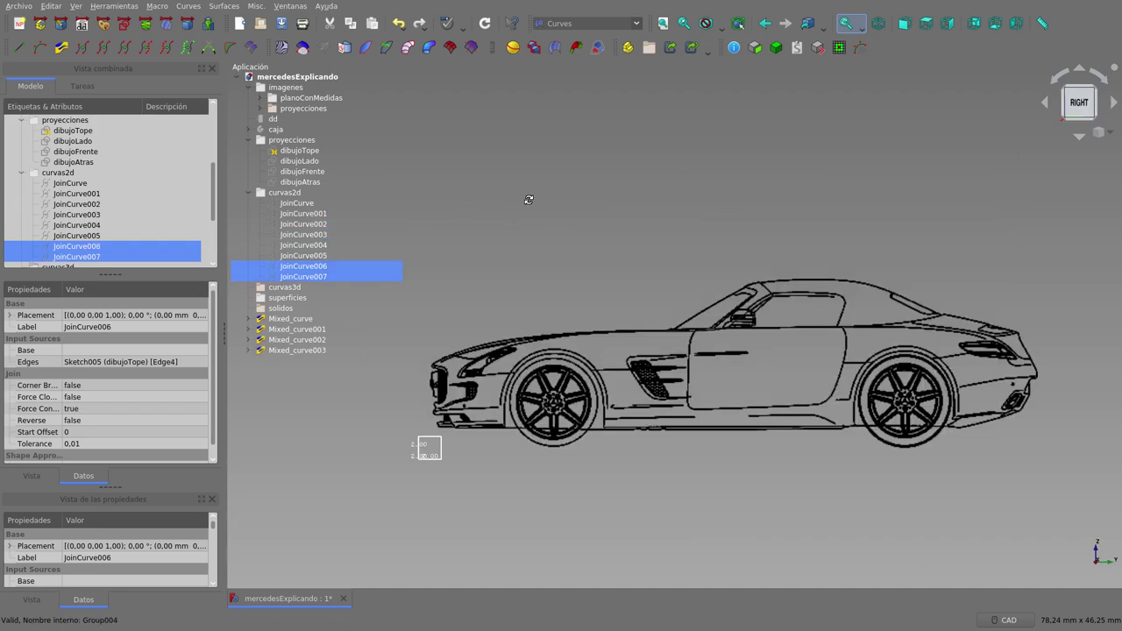
middle_drag(526, 196, 590, 237)
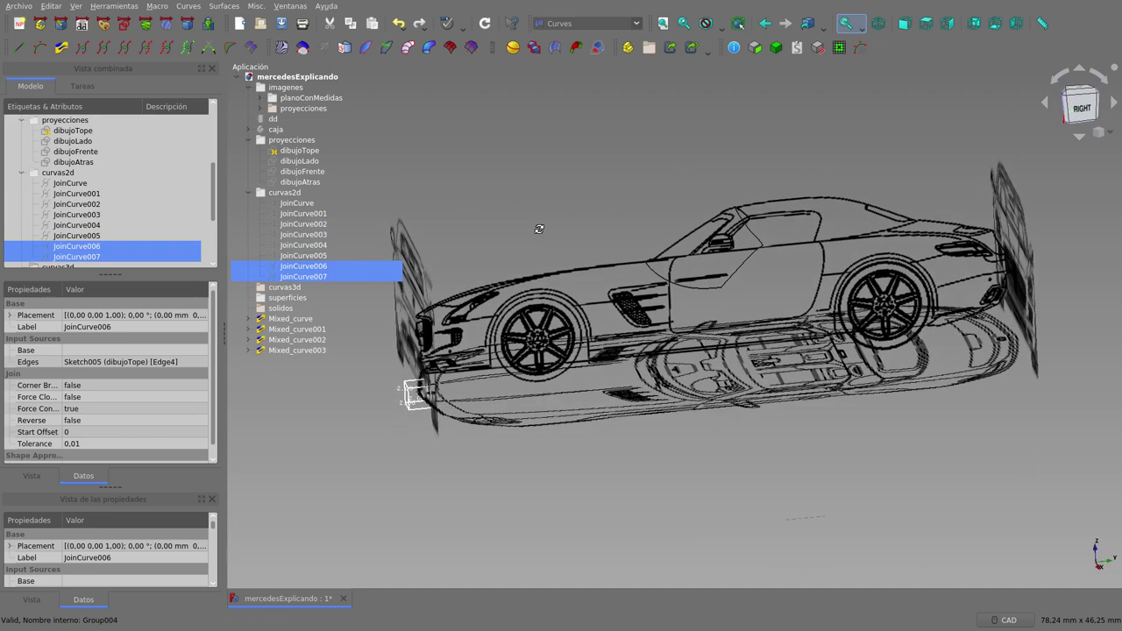
scroll(589, 237, down, 5)
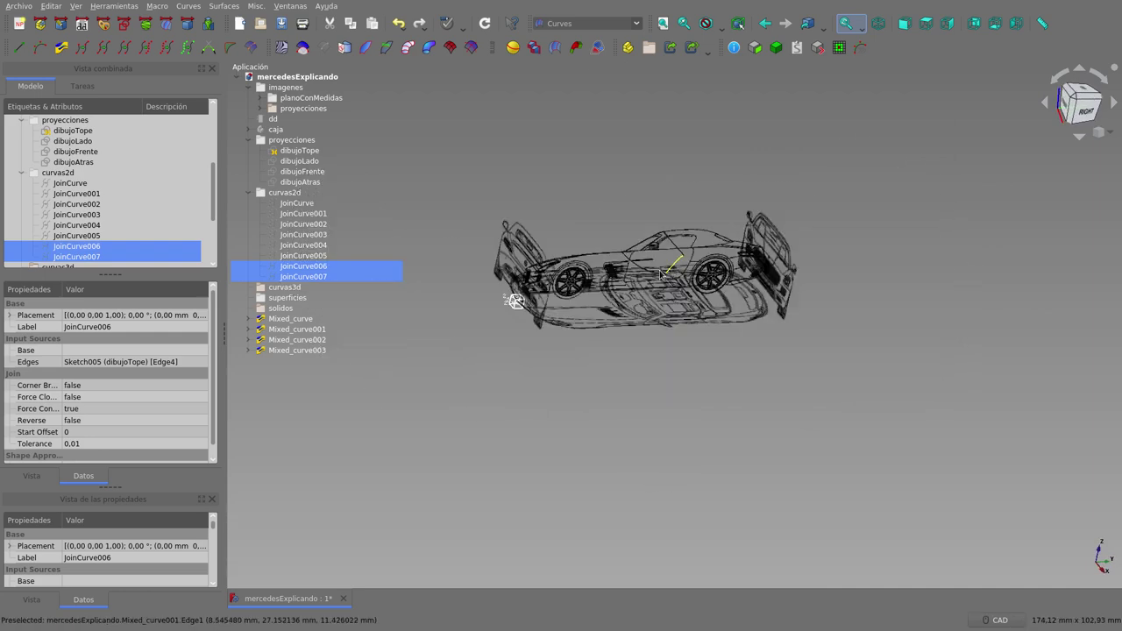
scroll(665, 283, up, 5)
middle_drag(665, 283, 649, 263)
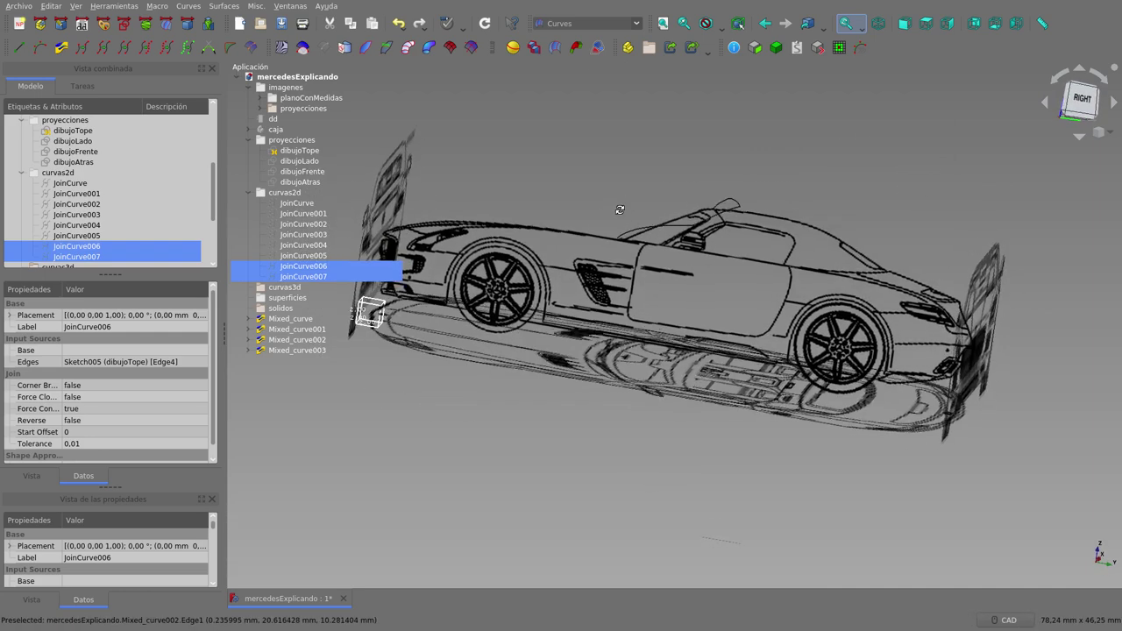
Step: Hide the car reference images of the imagenes/proyecciones group
click(302, 107)
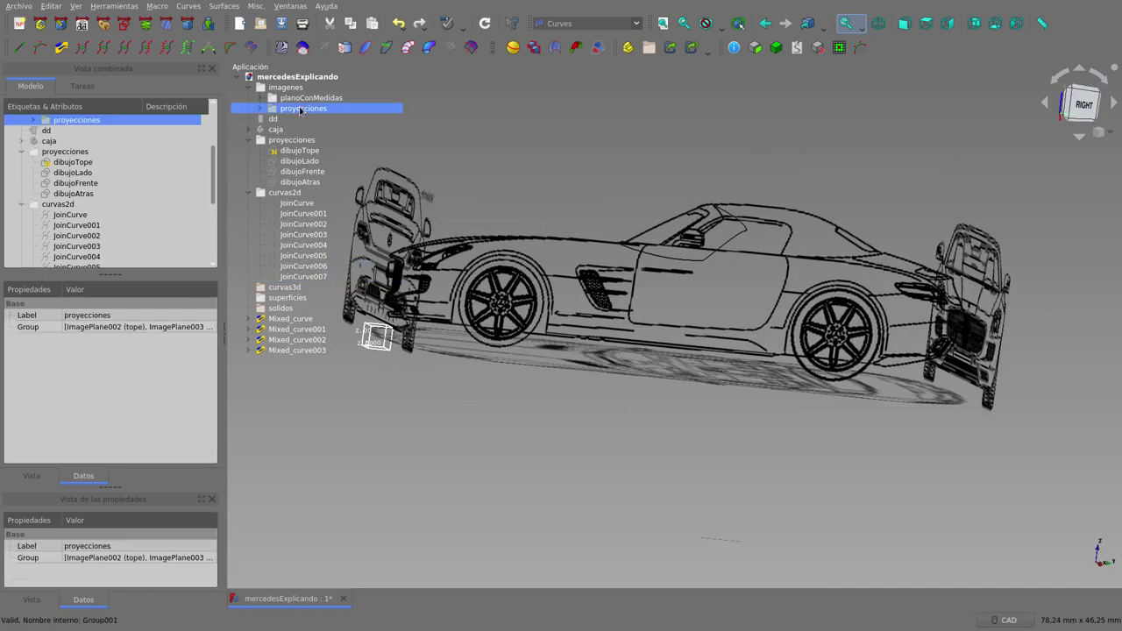
key(space)
mouse_move(701, 245)
middle_down()
mouse_move(648, 258)
mouse_move(659, 263)
middle_up()
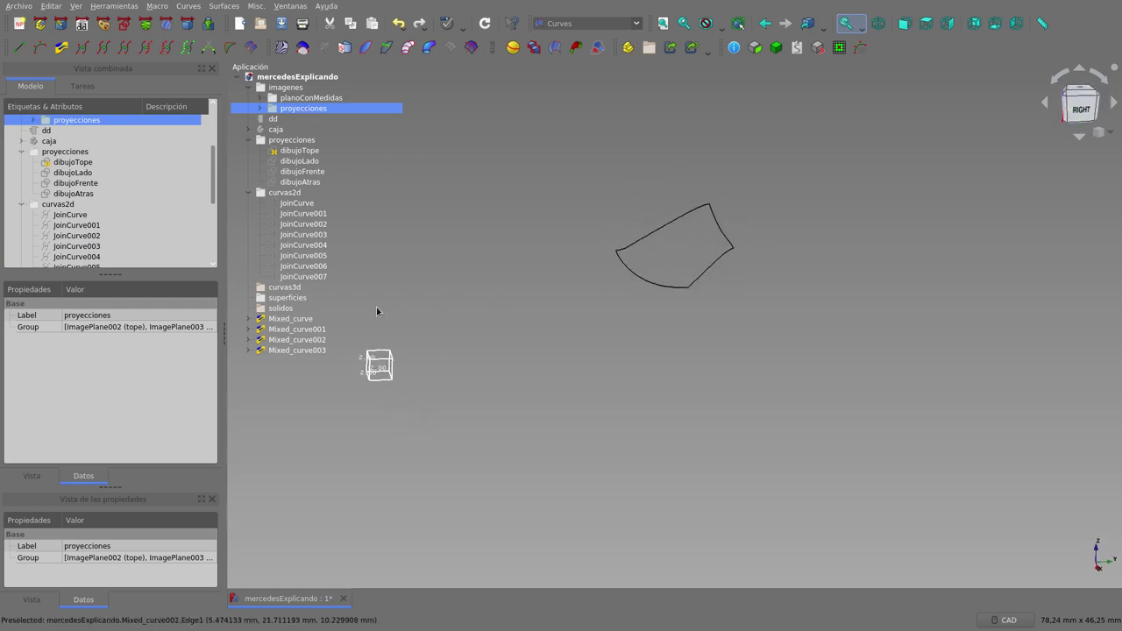
Step: Move Mixed_curve through Mixed_curve003 into curvas3d, then collapse the curvas2d and curvas3d groups
click(310, 319)
shift+click(312, 350)
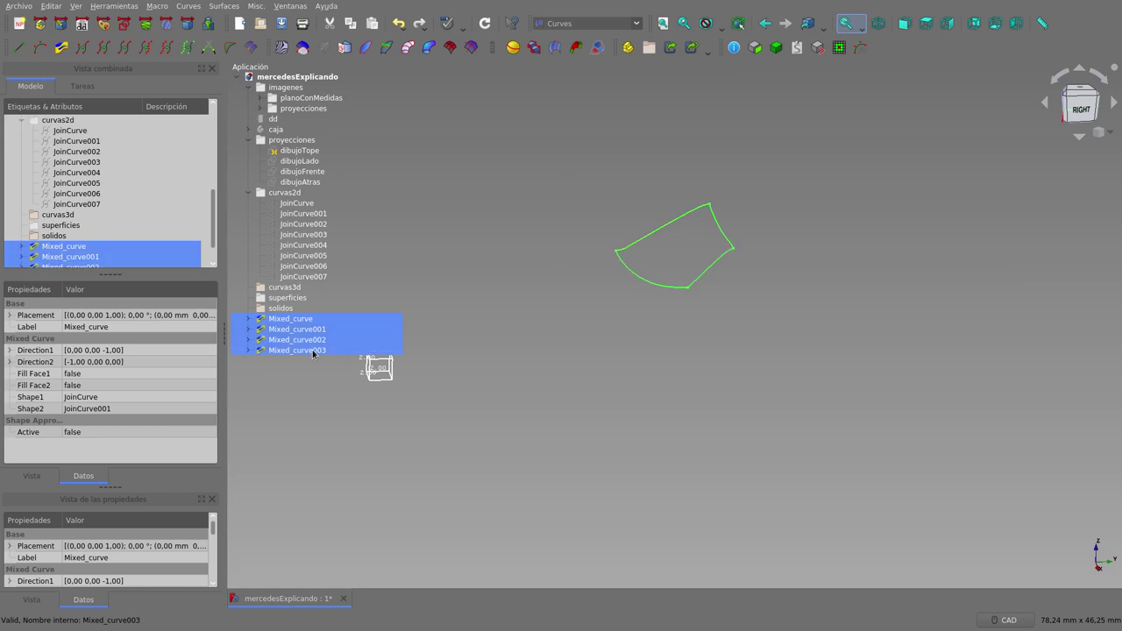
drag(303, 323, 299, 289)
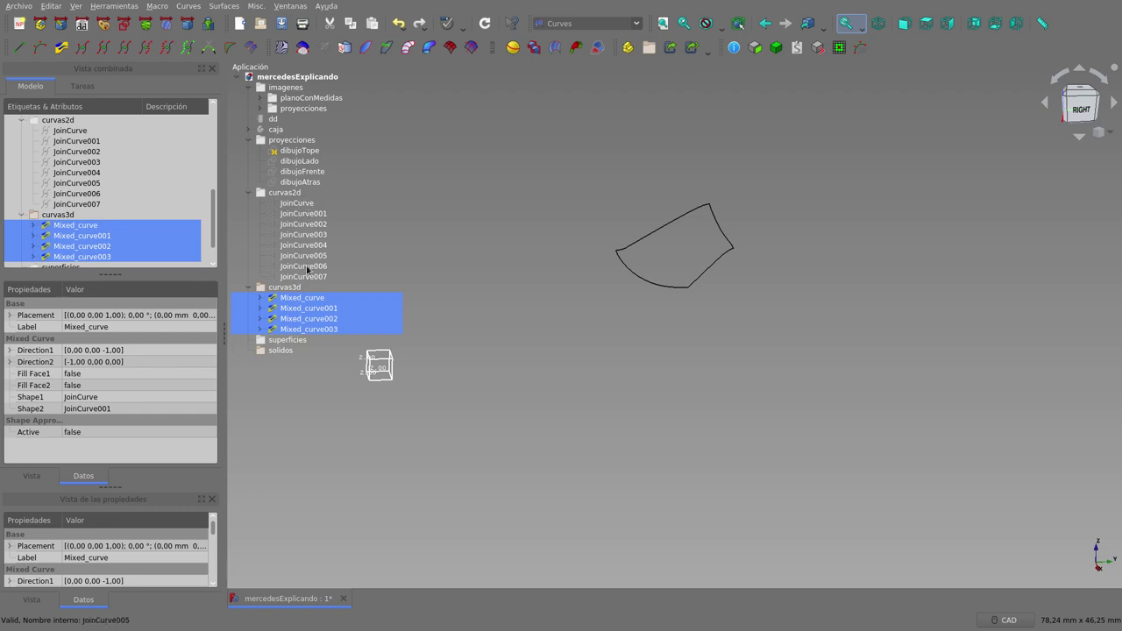
click(249, 192)
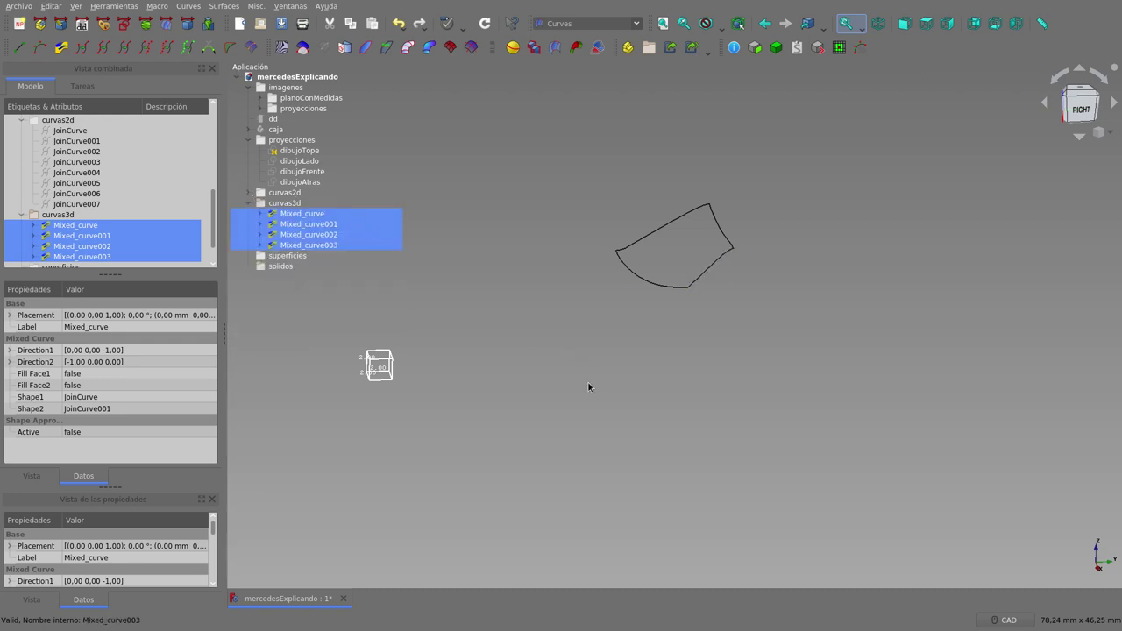
click(591, 385)
click(250, 203)
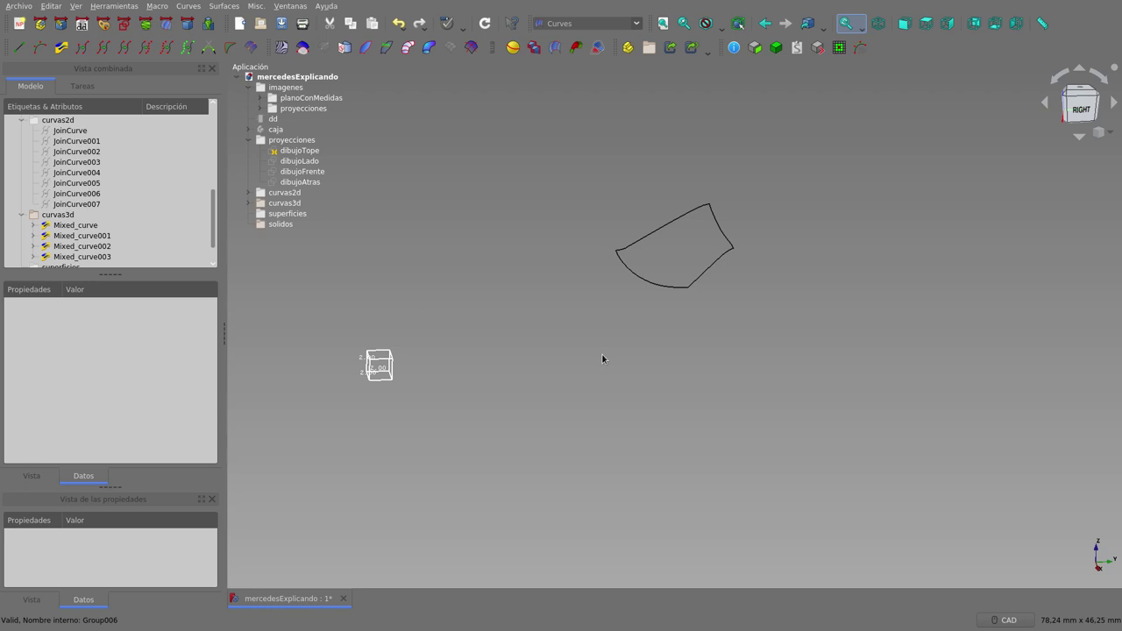
mouse_move(663, 242)
middle_down()
mouse_move(672, 233)
mouse_move(628, 170)
mouse_move(655, 177)
mouse_move(698, 278)
middle_up()
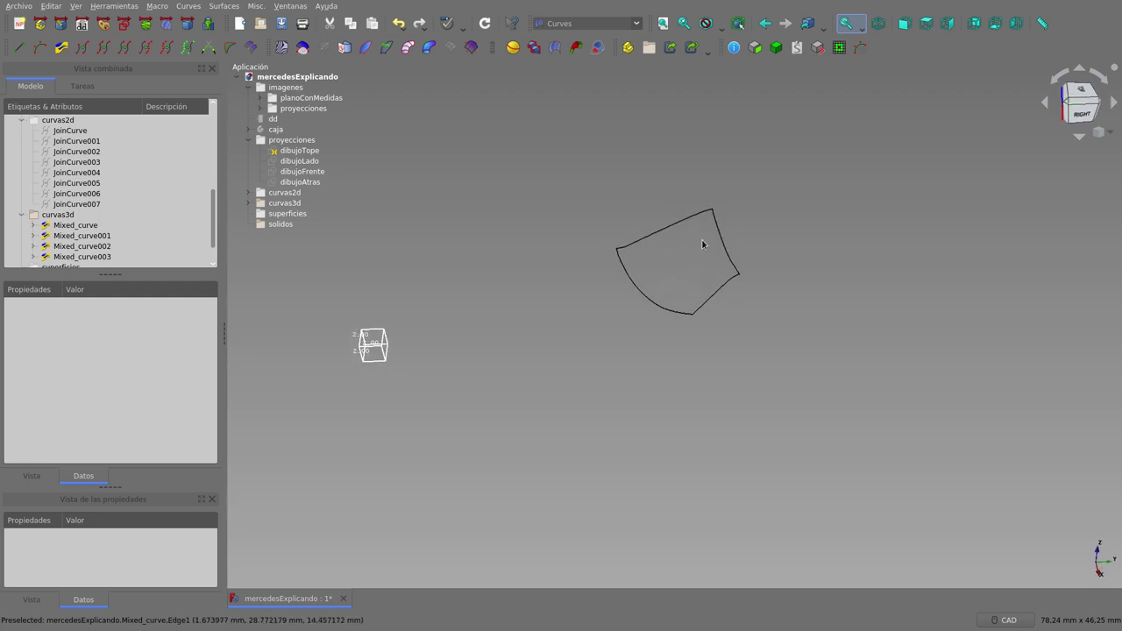
mouse_move(576, 411)
middle_down()
mouse_move(637, 426)
mouse_move(772, 381)
mouse_move(746, 400)
middle_up()
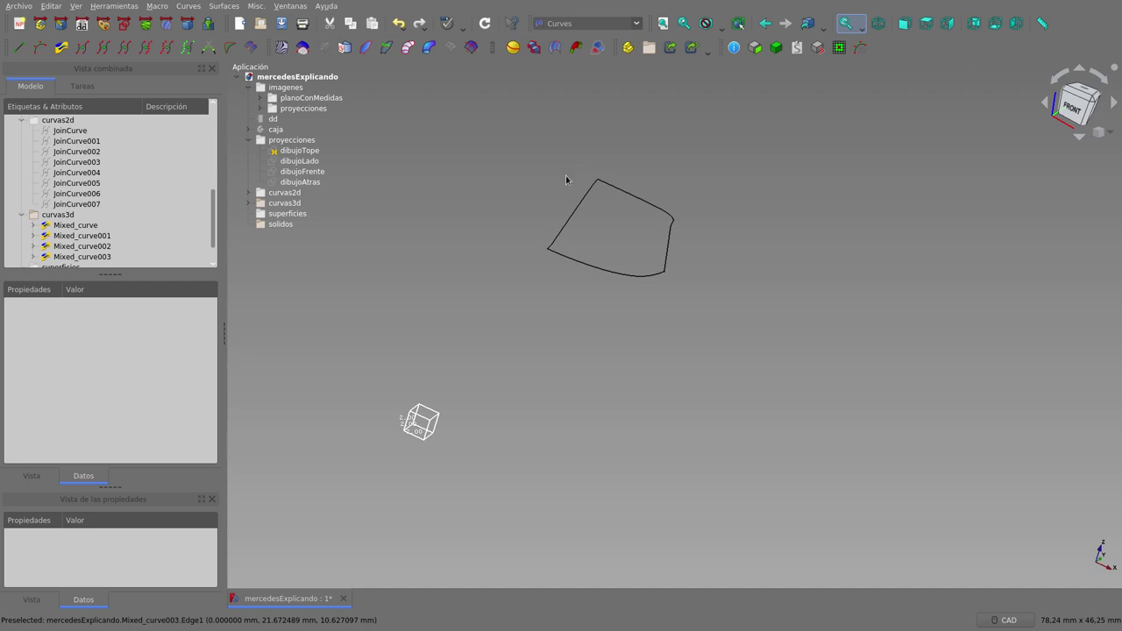
Step: Toggle the proyecciones sketches on and off and show the car blueprint images again
scroll(565, 177, up, 2)
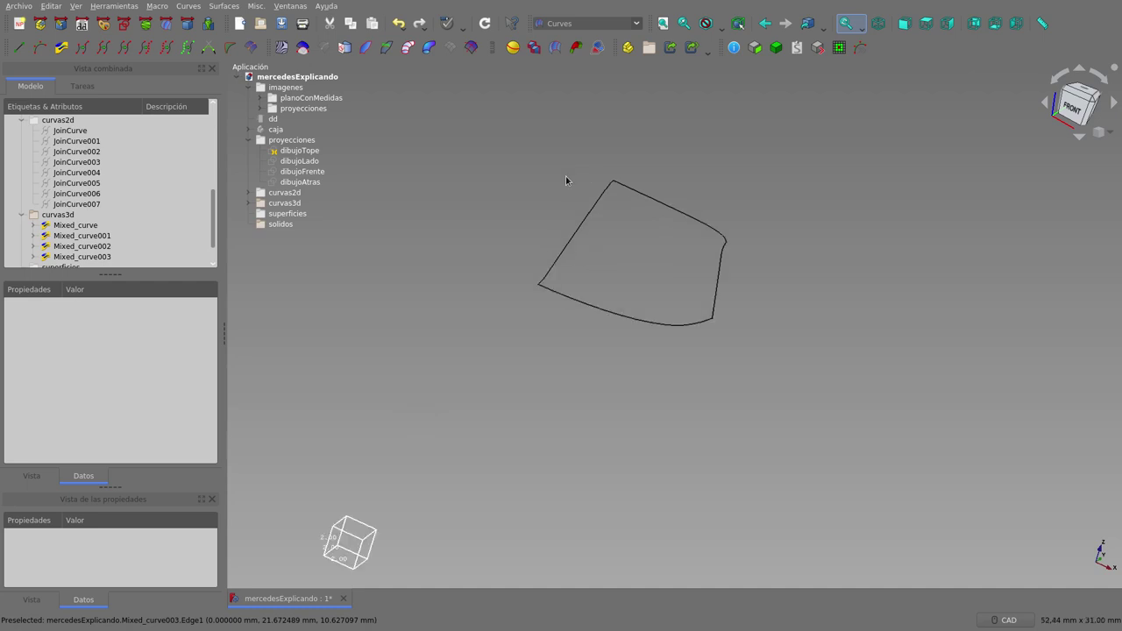
click(304, 141)
key(space)
key(space)
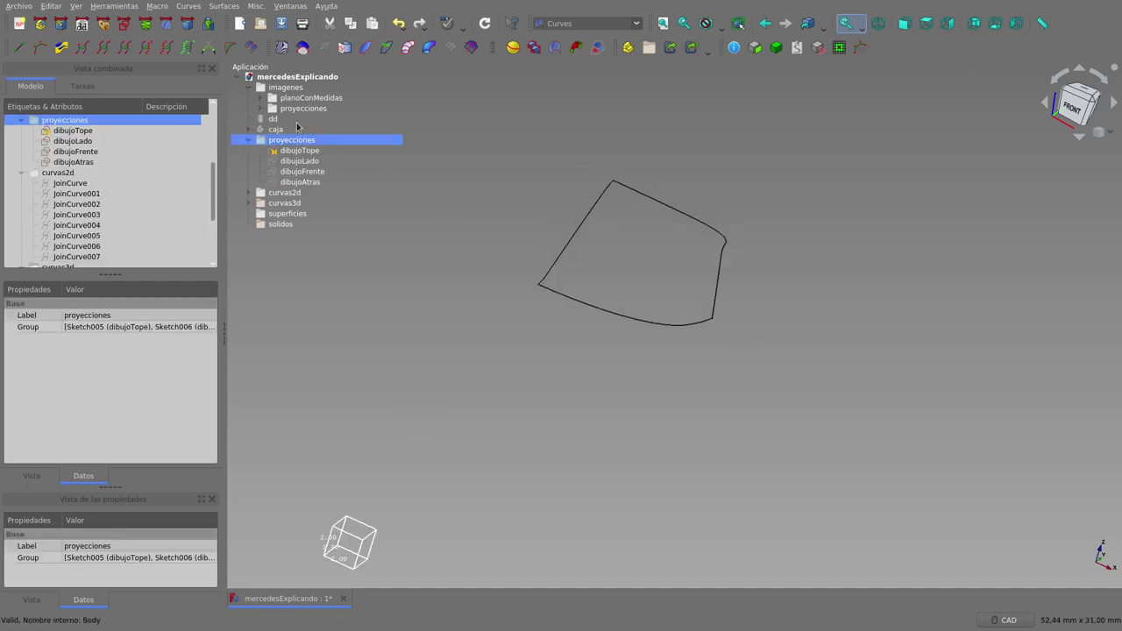
click(302, 109)
key(space)
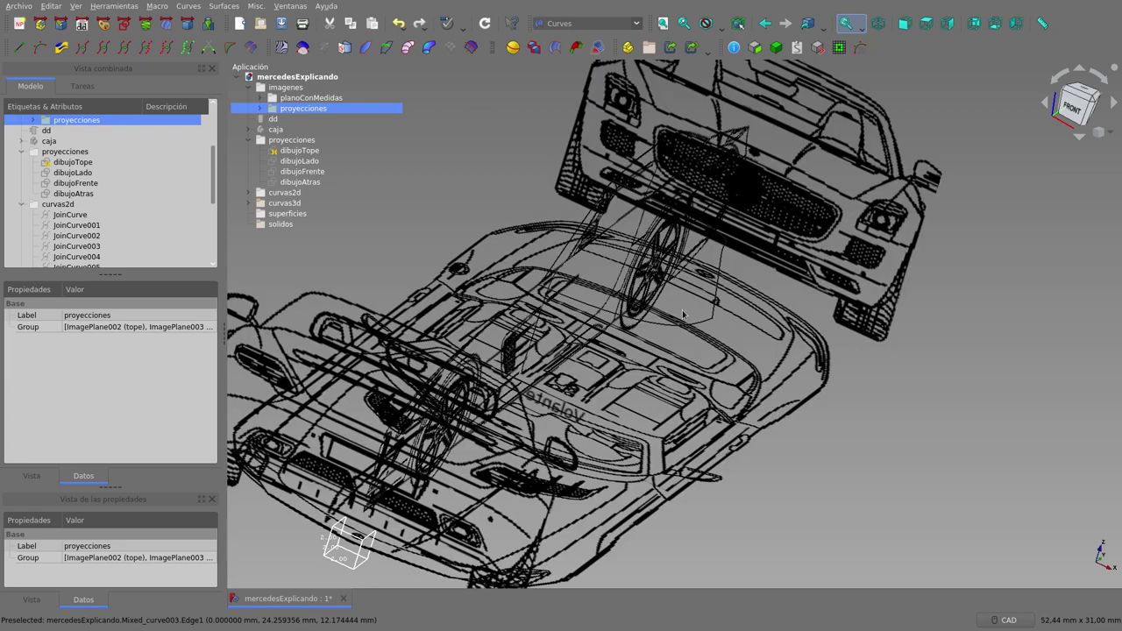
scroll(613, 303, down, 5)
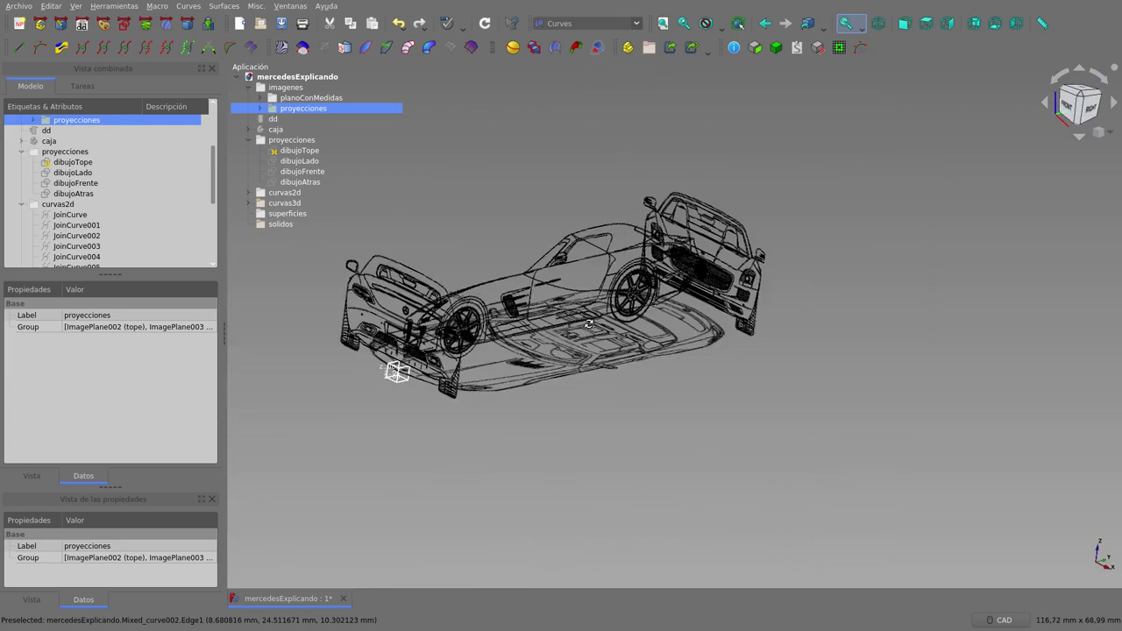